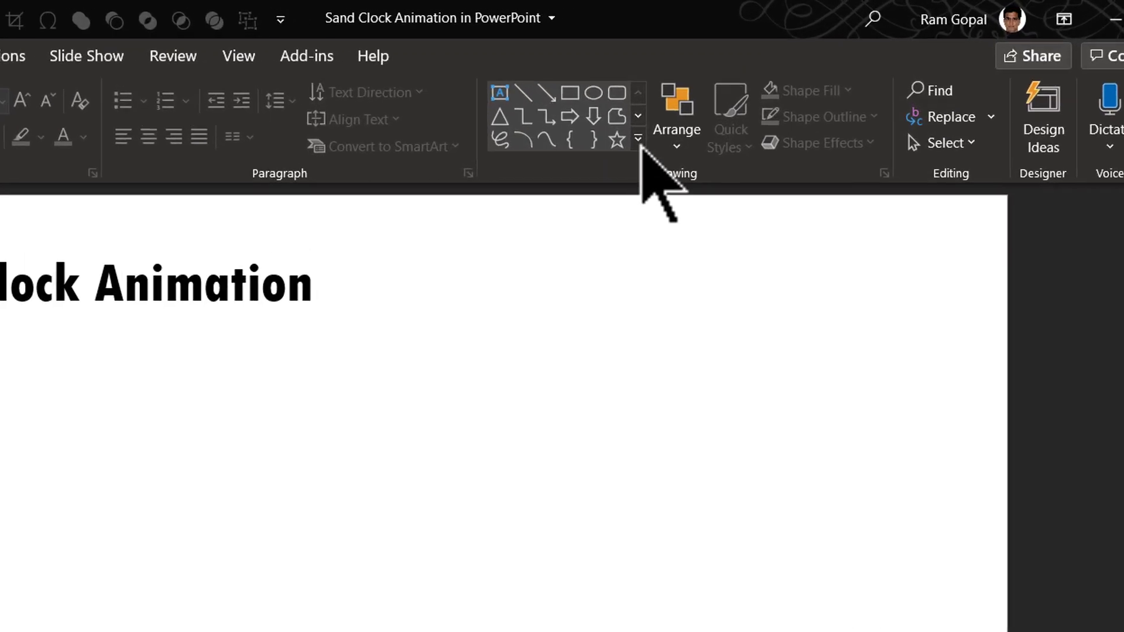
# Draw an isosceles triangle near the slide centre and fill it with grey
pyautogui.click(637, 139)
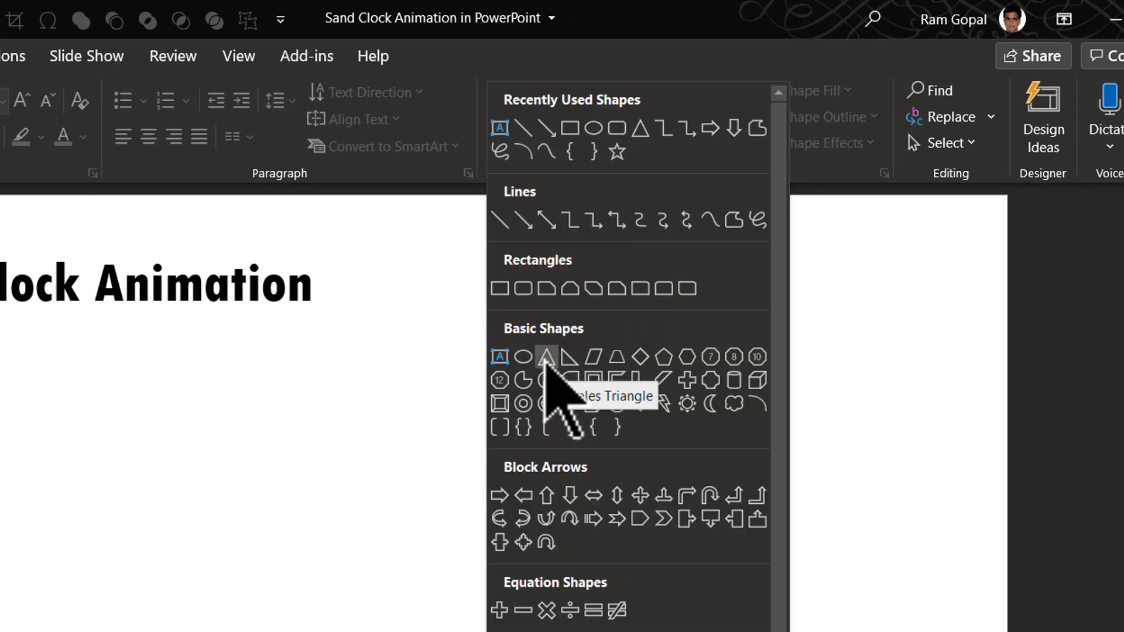
pyautogui.click(546, 358)
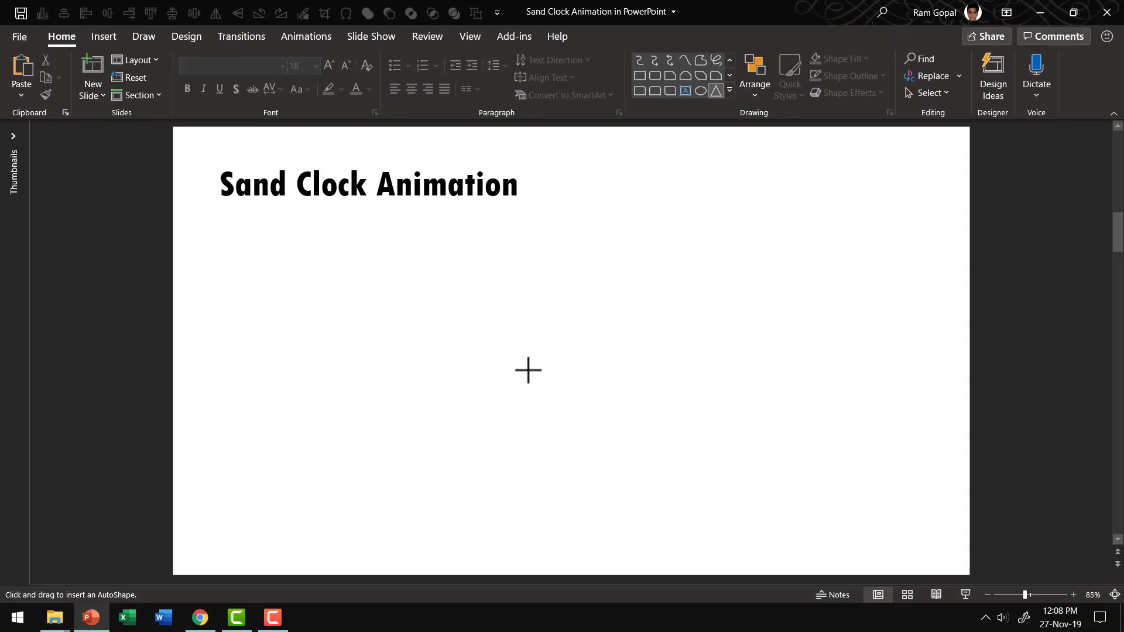
pyautogui.moveTo(518, 342); pyautogui.dragTo(676, 478)
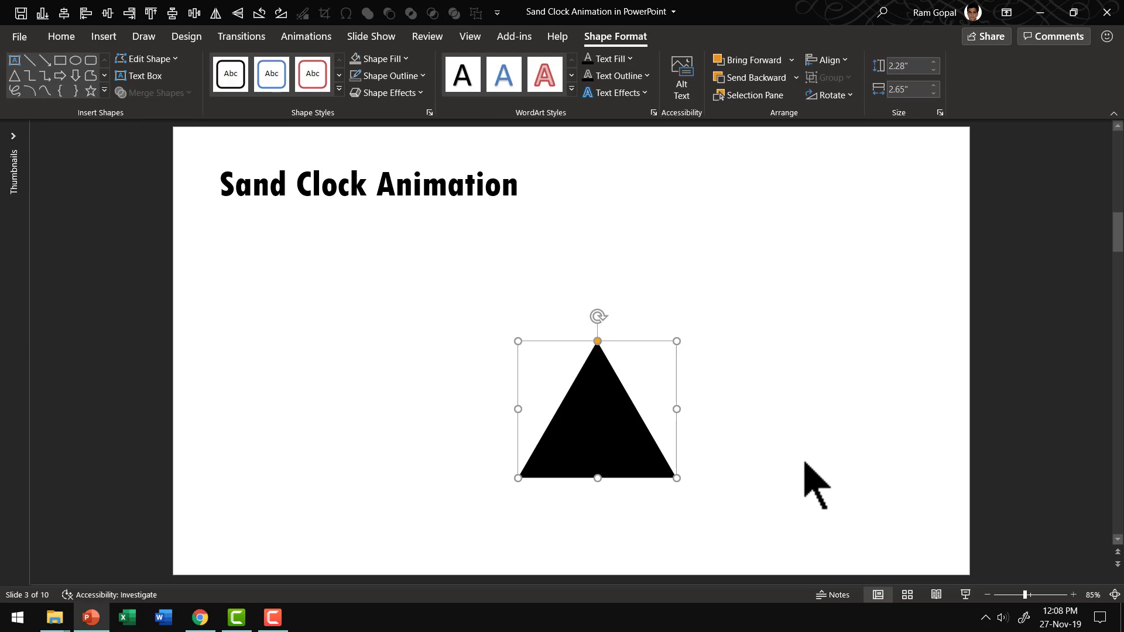
pyautogui.click(394, 60)
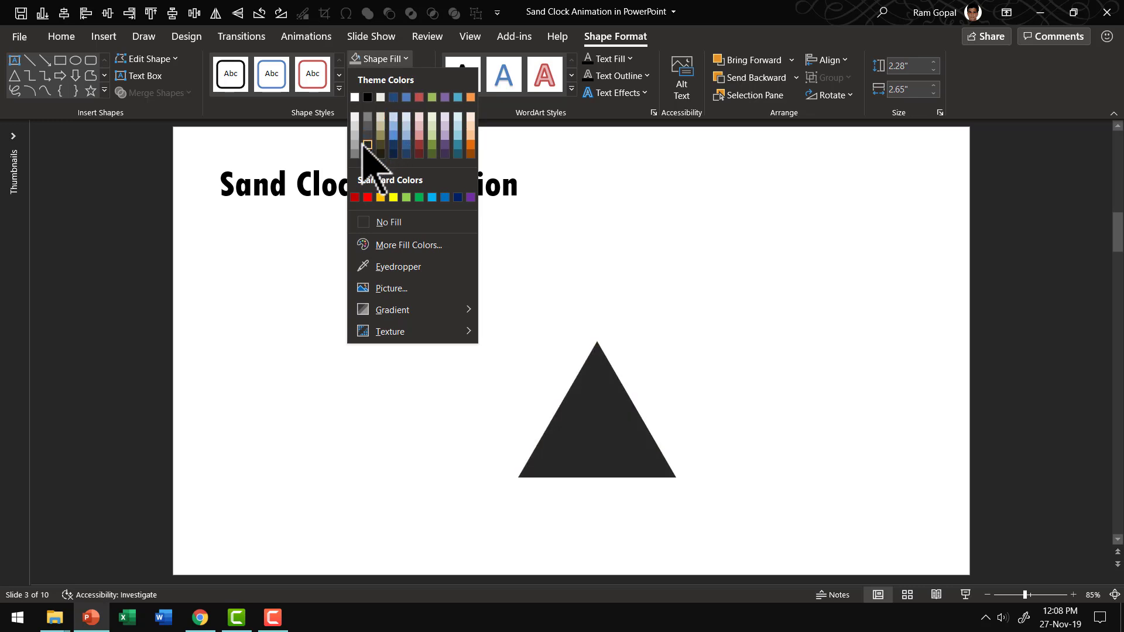
pyautogui.click(355, 145)
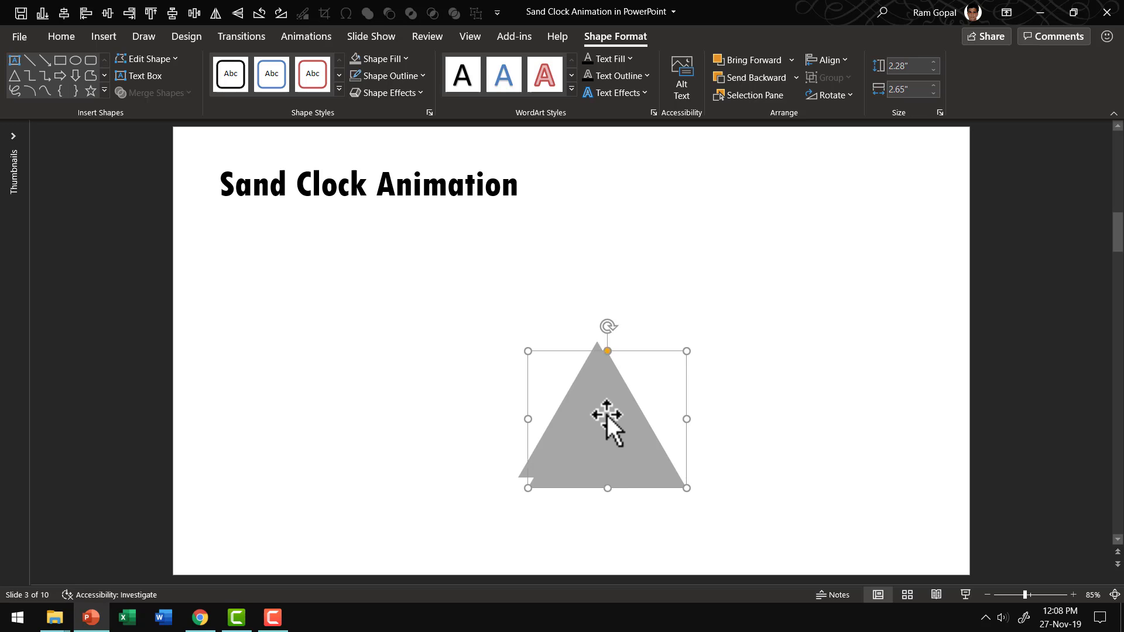
# Copy the triangle, give it no fill and a 6 pt black outline, and lay it over the original
pyautogui.moveTo(607, 416); pyautogui.dragTo(757, 404)
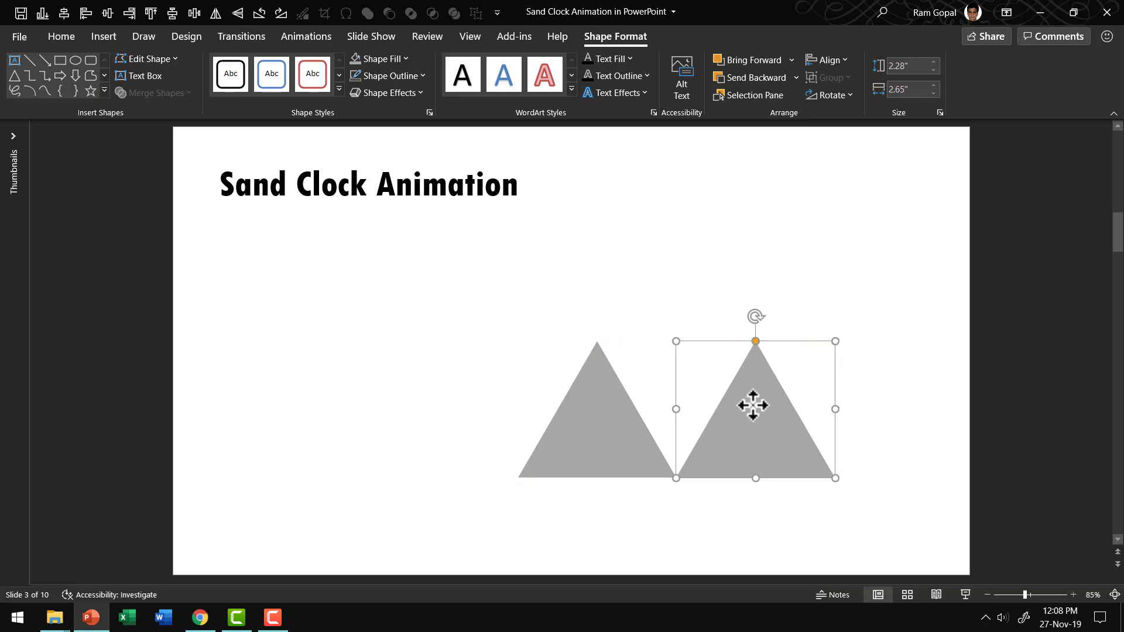
pyautogui.click(391, 62)
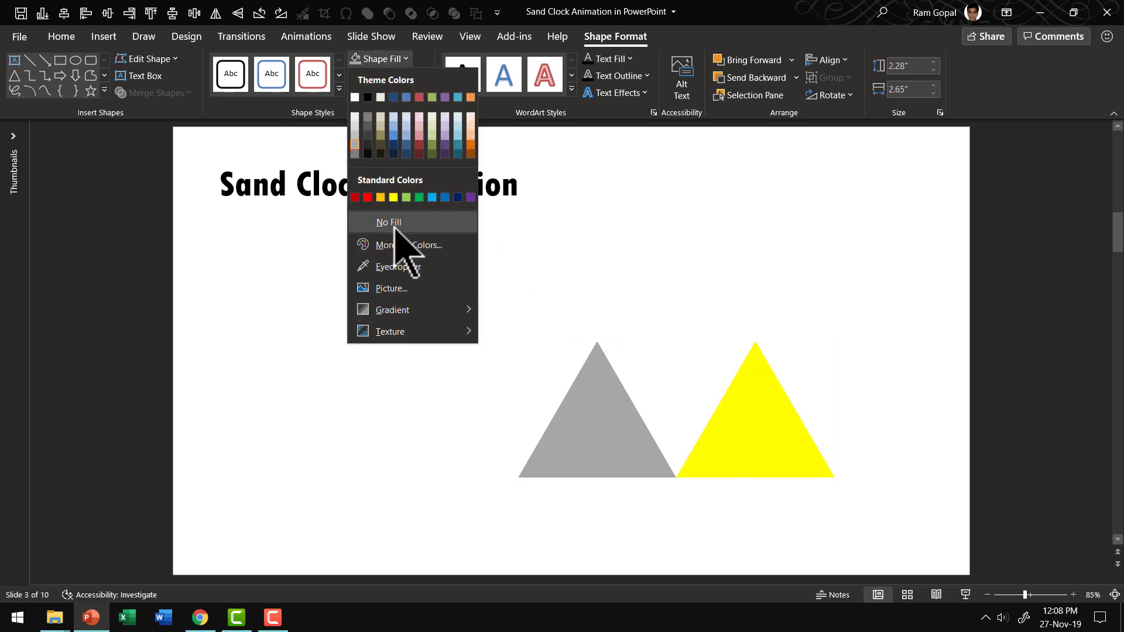
pyautogui.click(390, 222)
pyautogui.click(400, 76)
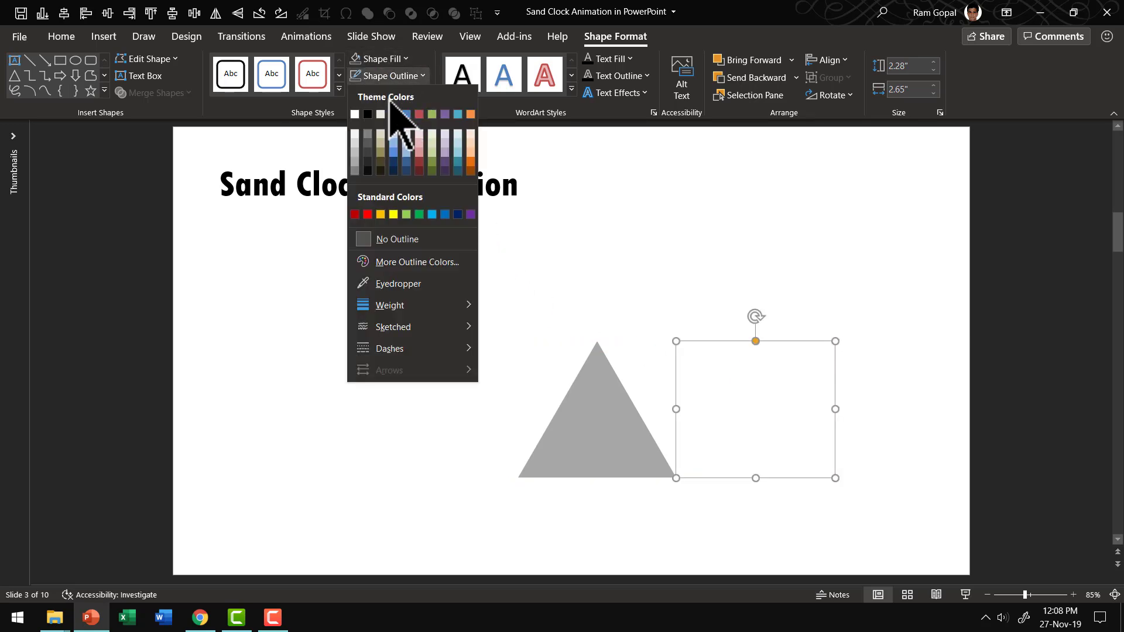
pyautogui.click(366, 117)
pyautogui.click(410, 79)
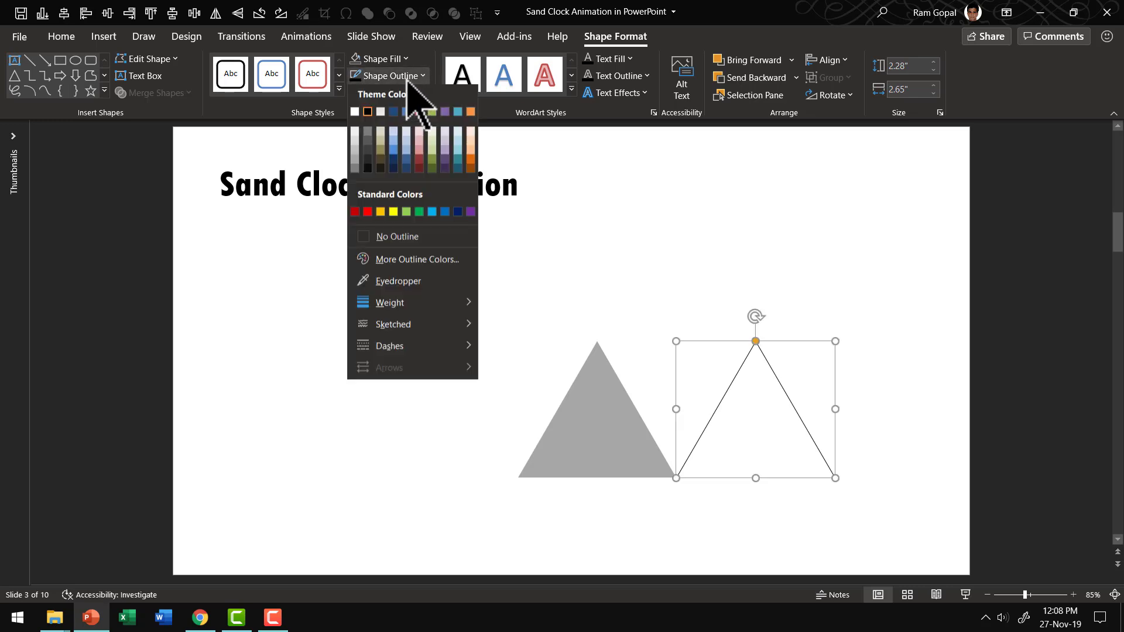
pyautogui.moveTo(398, 305)
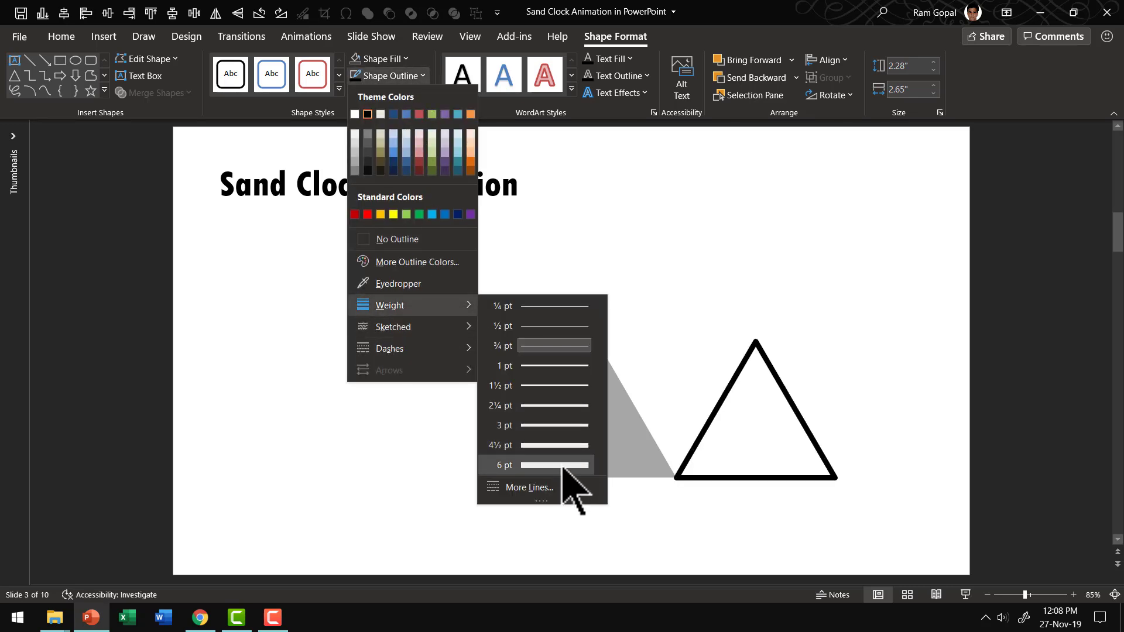
pyautogui.click(563, 465)
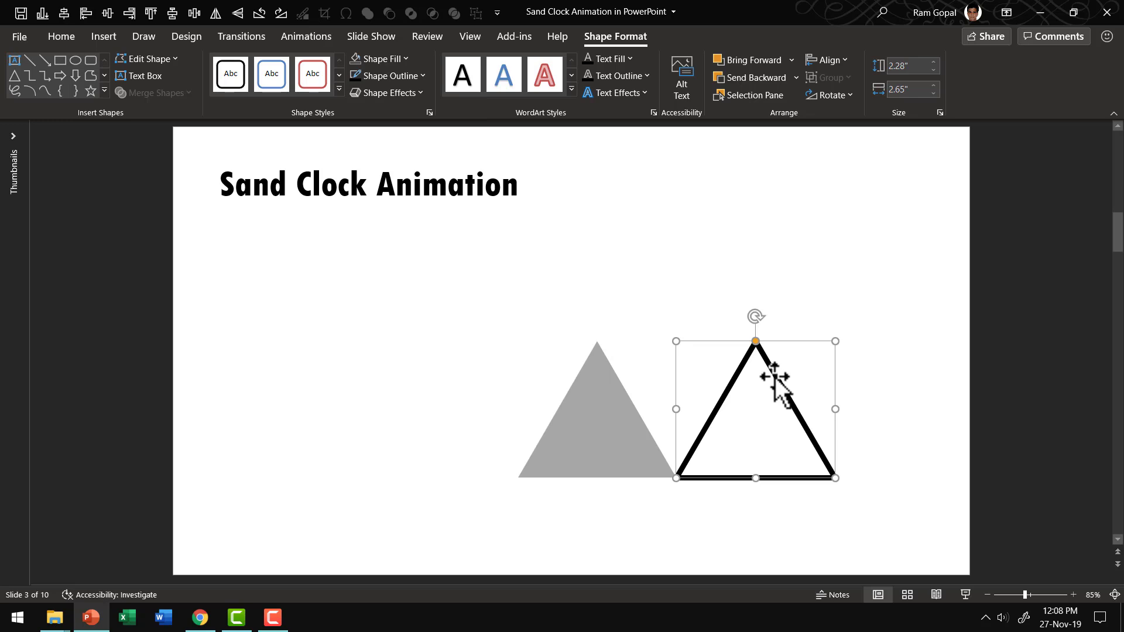
pyautogui.moveTo(754, 377); pyautogui.dragTo(596, 376)
pyautogui.click(799, 517)
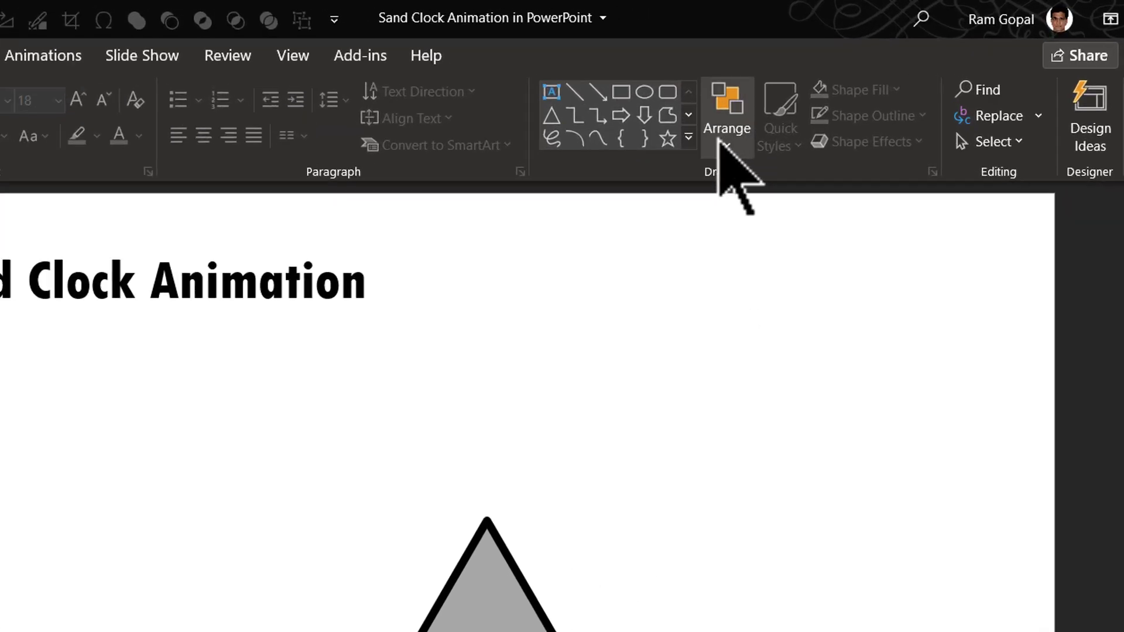
# Draw a rounded rectangle, flatten it to a 0.19" by 2.92" bar, and place it under the triangle
pyautogui.click(729, 92)
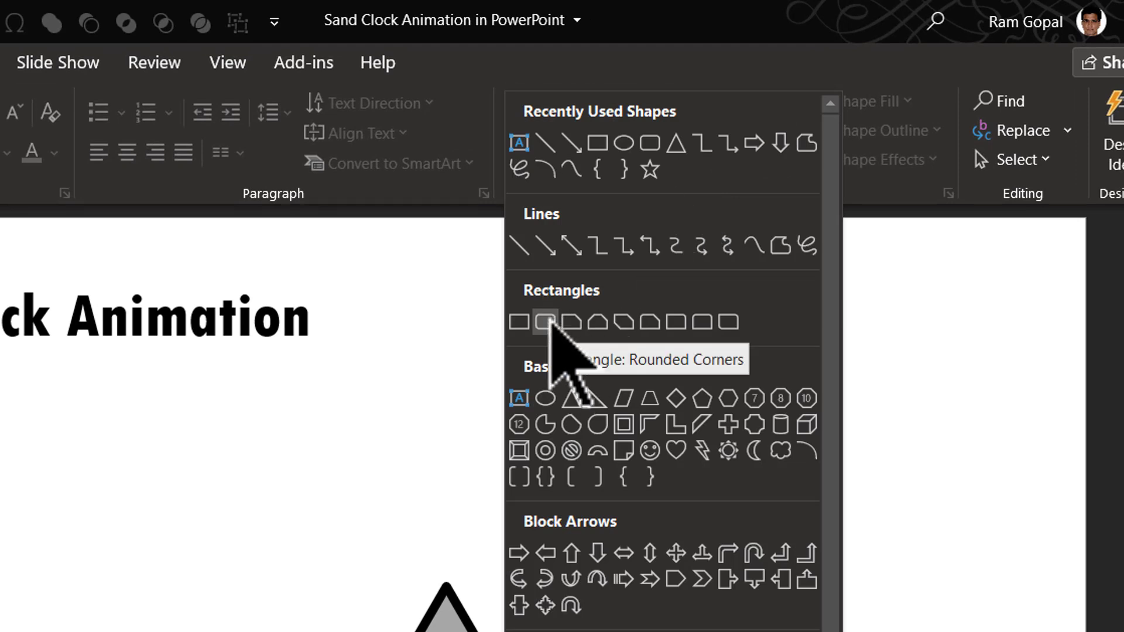
pyautogui.click(547, 321)
pyautogui.moveTo(576, 408); pyautogui.dragTo(874, 467)
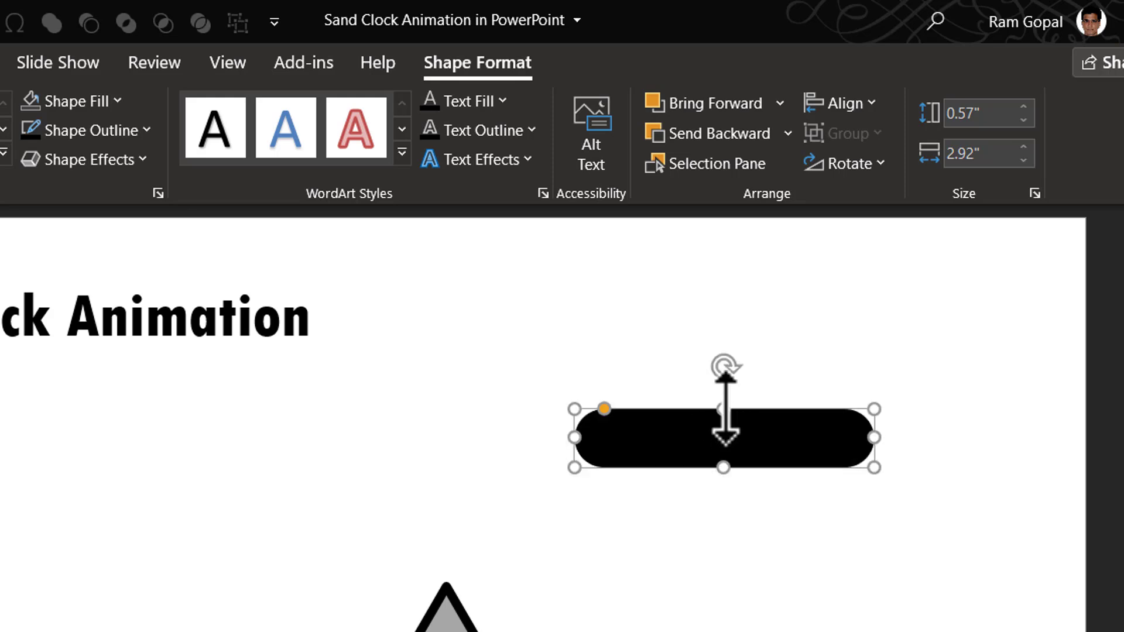
pyautogui.moveTo(722, 427); pyautogui.dragTo(726, 446)
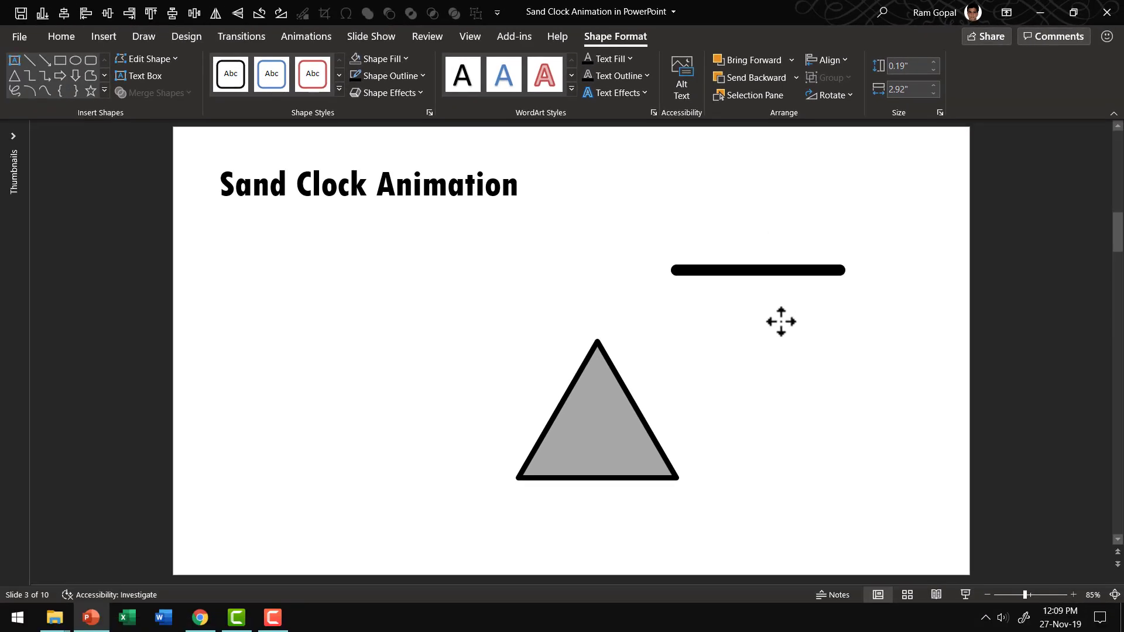
pyautogui.moveTo(793, 274); pyautogui.dragTo(632, 492)
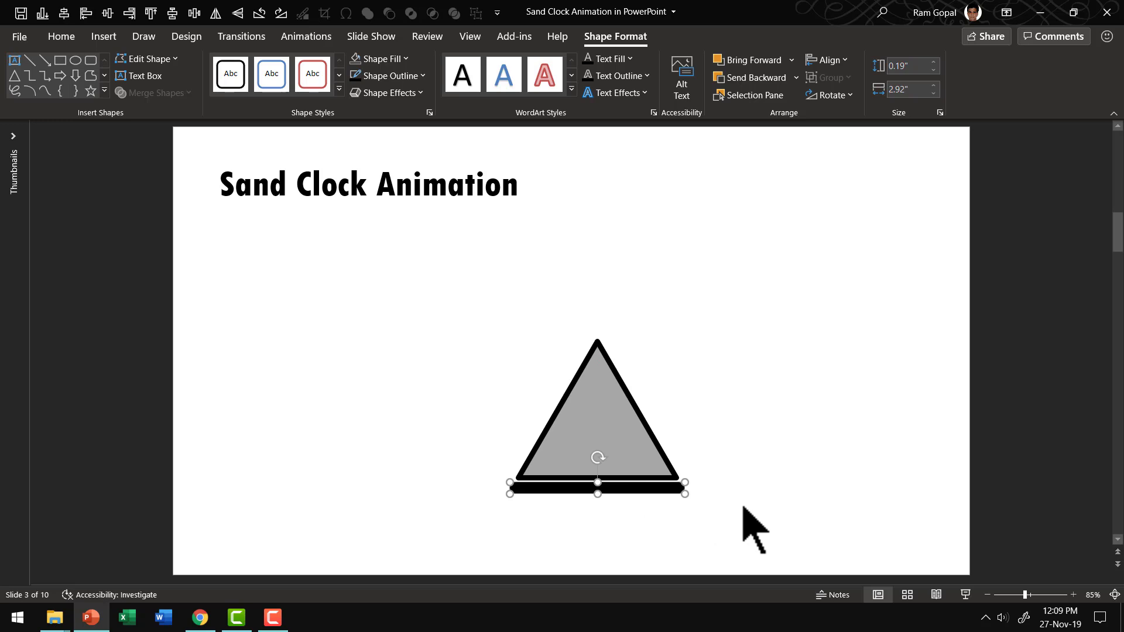
# Group the triangle with its base bar and duplicate the group
pyautogui.click(754, 515)
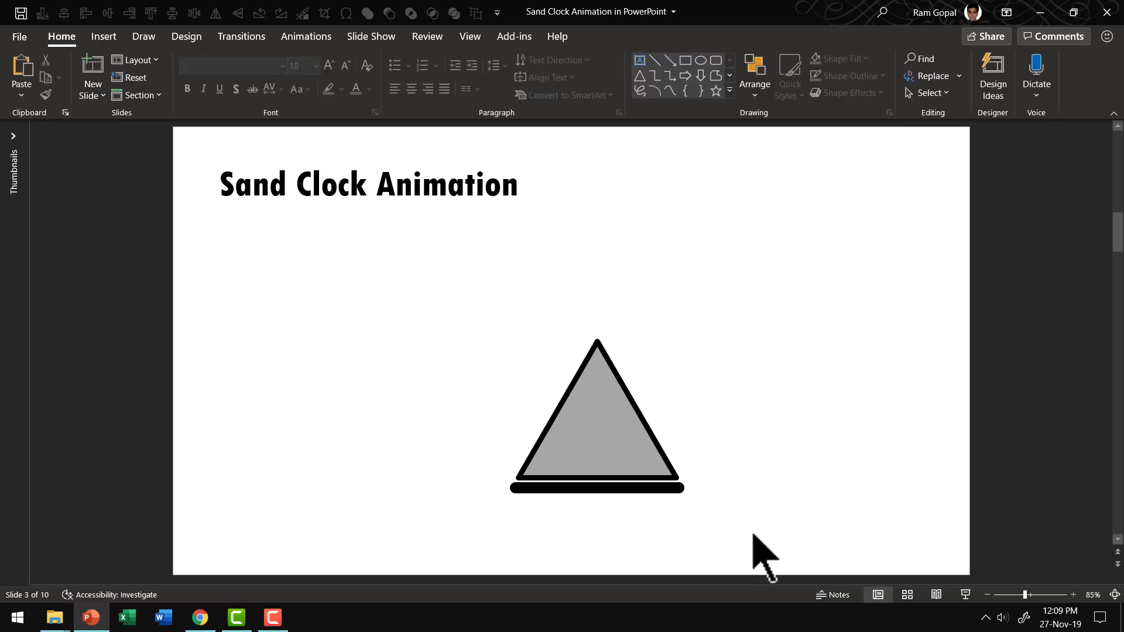
pyautogui.moveTo(743, 539); pyautogui.dragTo(430, 334)
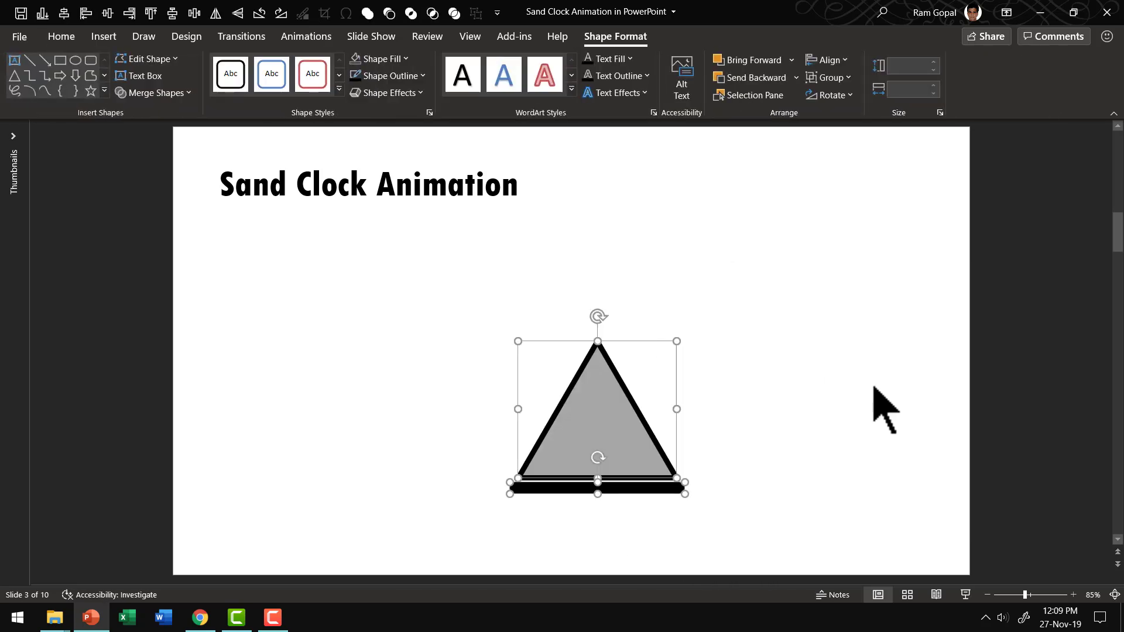
pyautogui.hotkey('ctrl', 'g')
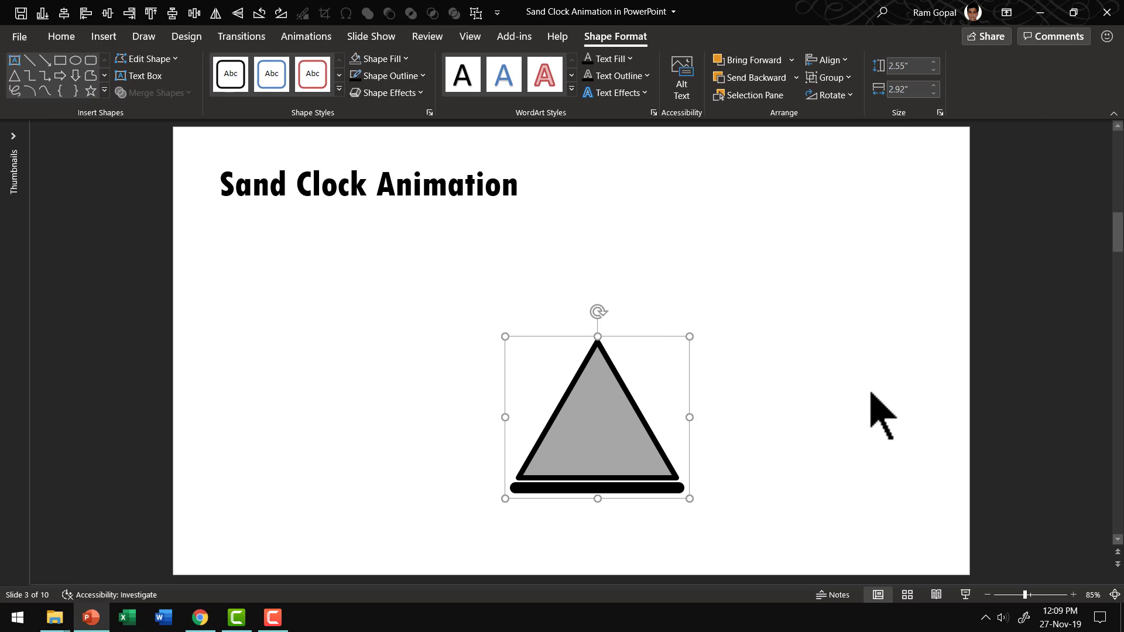
pyautogui.hotkey('ctrl', 'd')
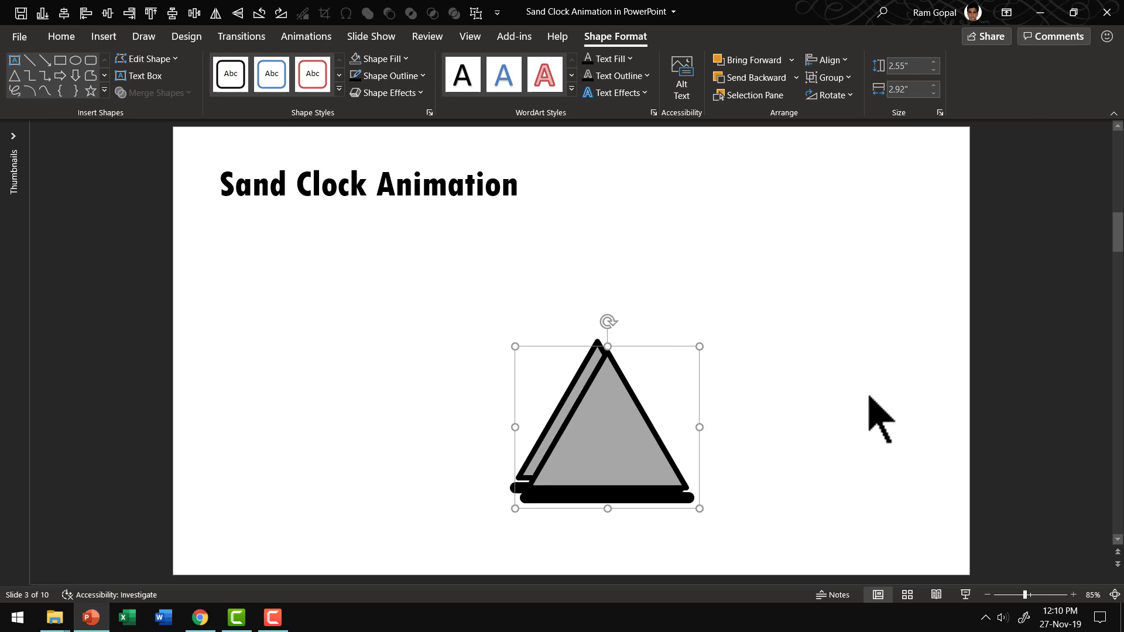
# Flip the duplicate vertically and stack it tip-to-tip above the original
pyautogui.click(64, 38)
pyautogui.click(759, 96)
pyautogui.moveTo(793, 360)
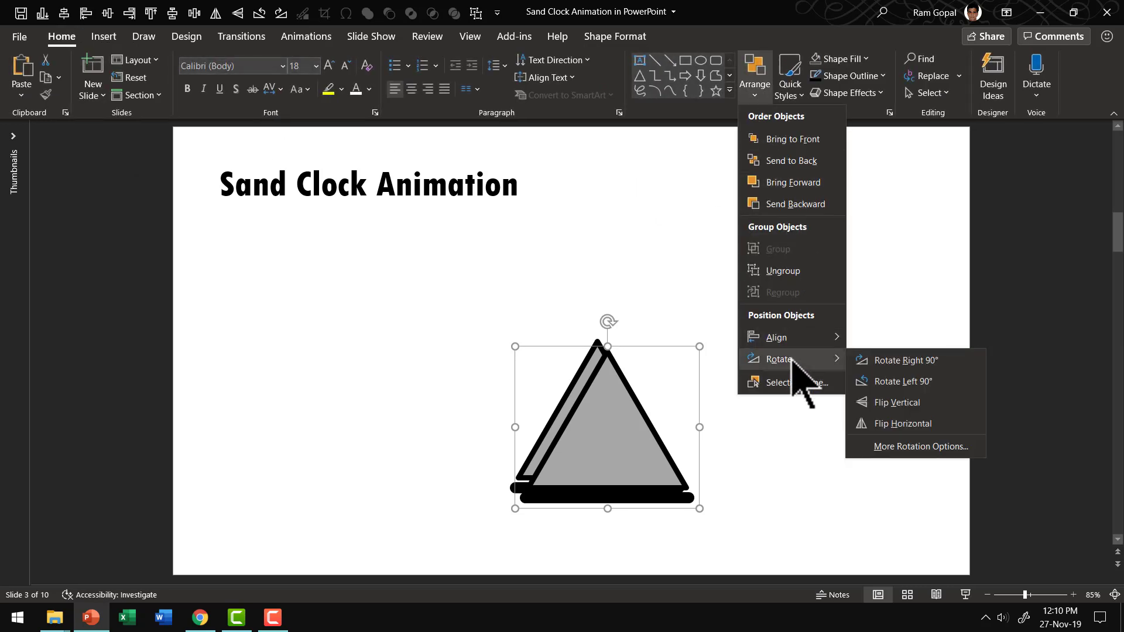
pyautogui.click(897, 402)
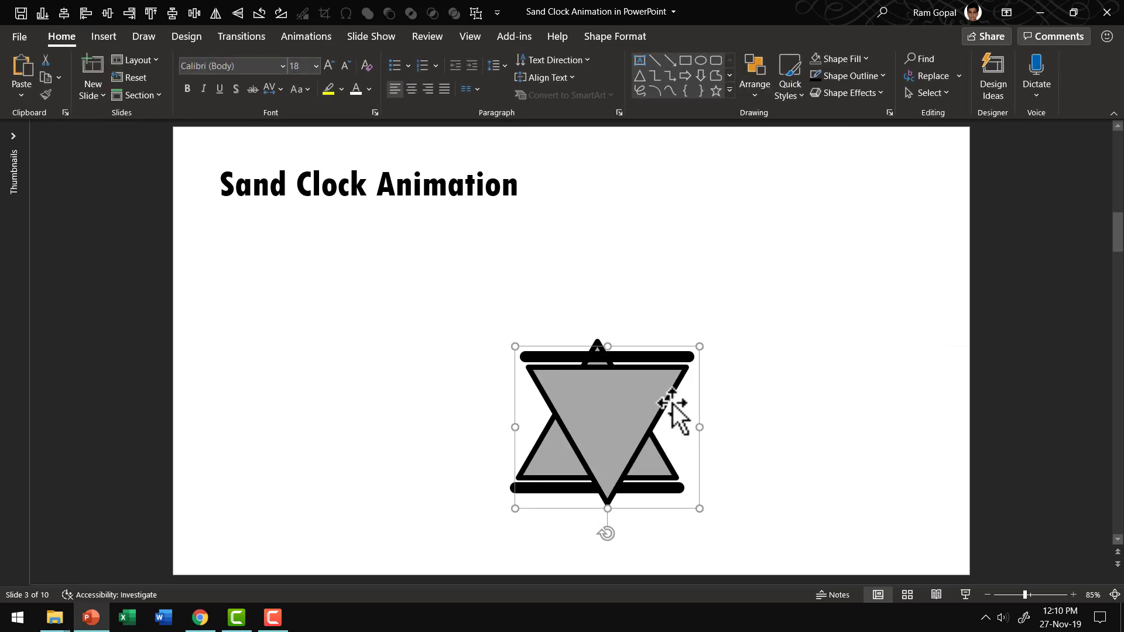
pyautogui.moveTo(672, 409); pyautogui.dragTo(858, 419)
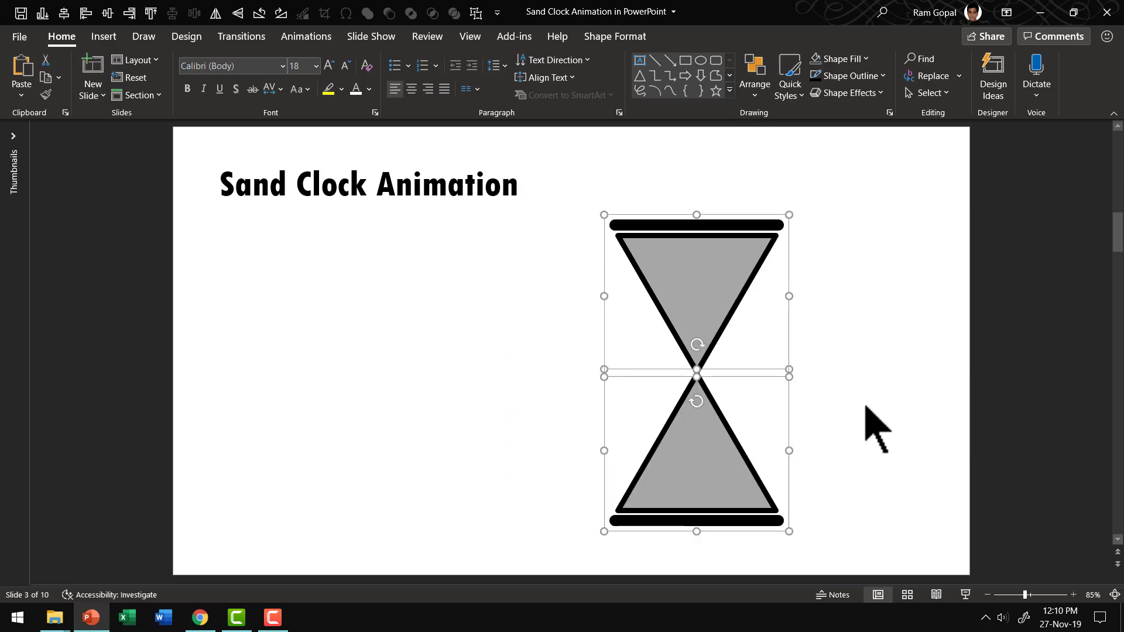
# Draw a narrow 2.28" by 0.11" rectangle from the hourglass neck down to the base
pyautogui.click(870, 408)
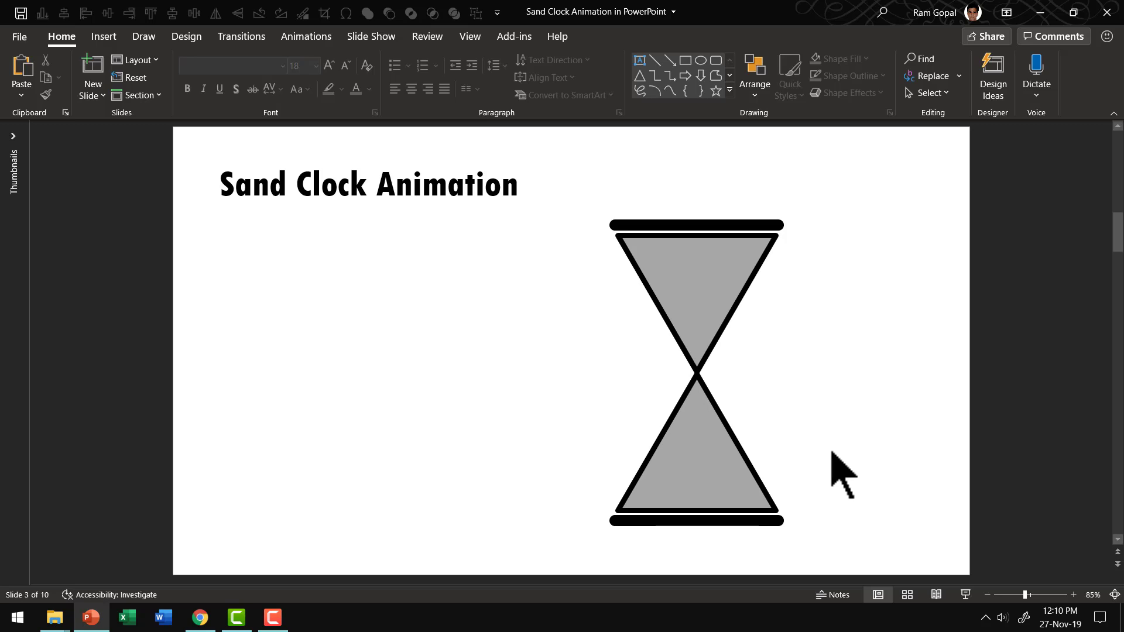
pyautogui.click(685, 61)
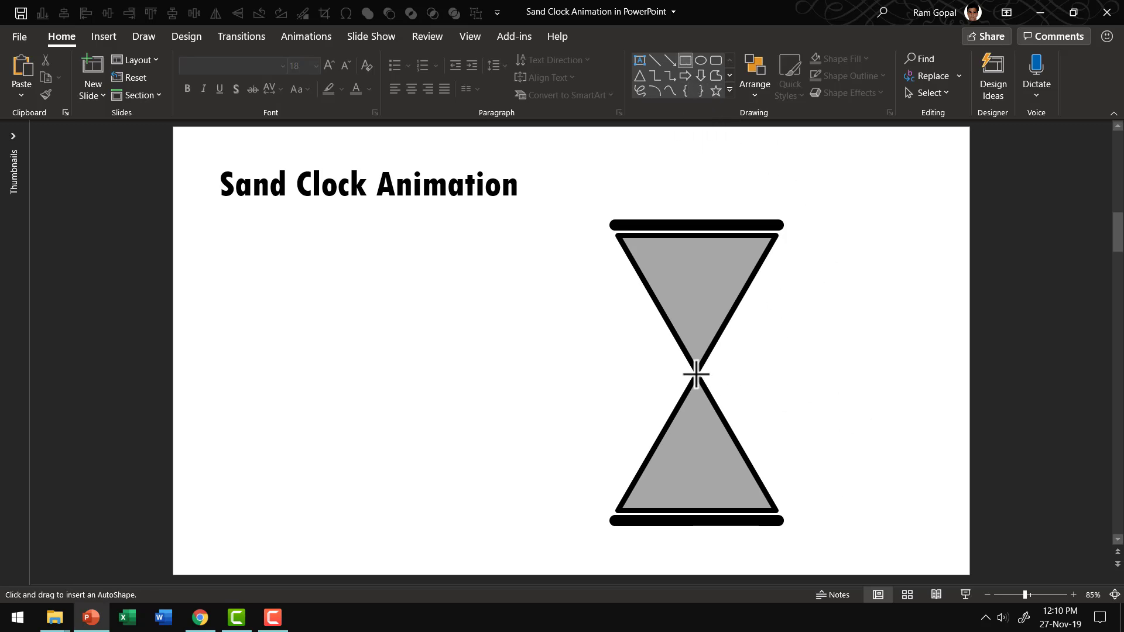
pyautogui.moveTo(696, 374); pyautogui.dragTo(702, 509)
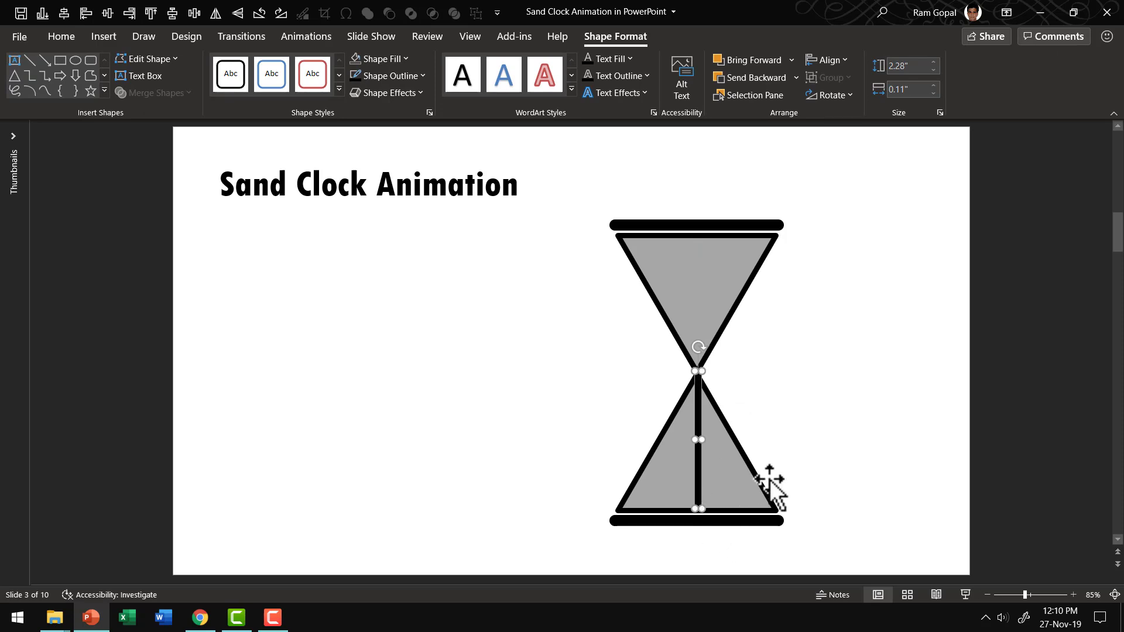
# Fill the thin sand bar grey and set its outline to No Outline
pyautogui.click(383, 60)
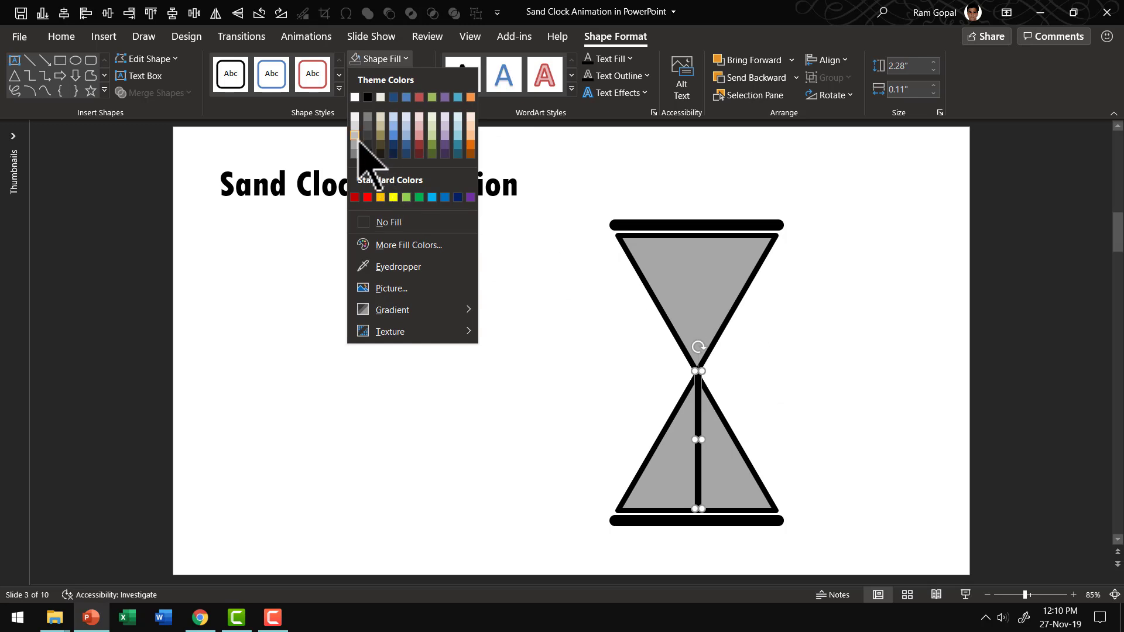
pyautogui.click(357, 148)
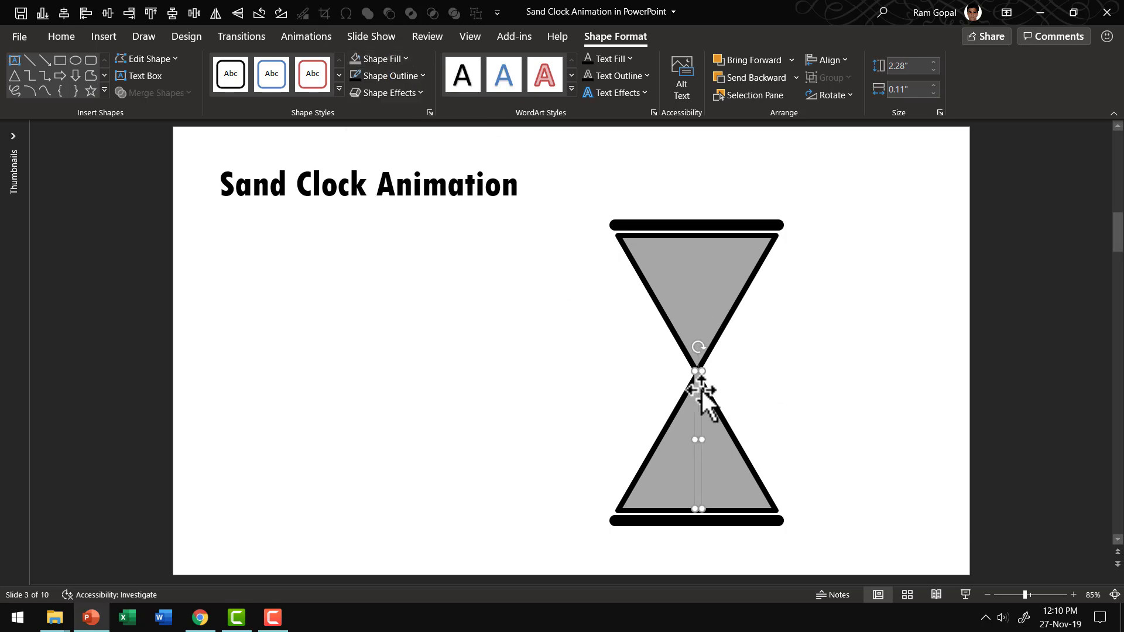
pyautogui.click(413, 77)
pyautogui.click(404, 240)
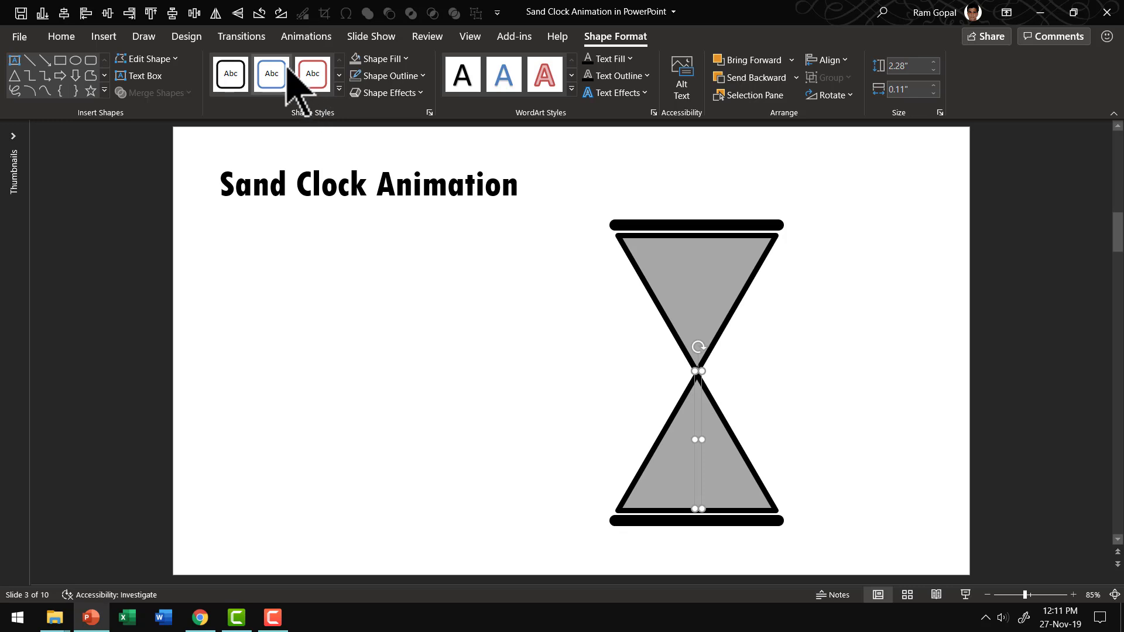
# Give the sand bar a Wipe entrance from the top and show the Animation Pane
pyautogui.click(307, 37)
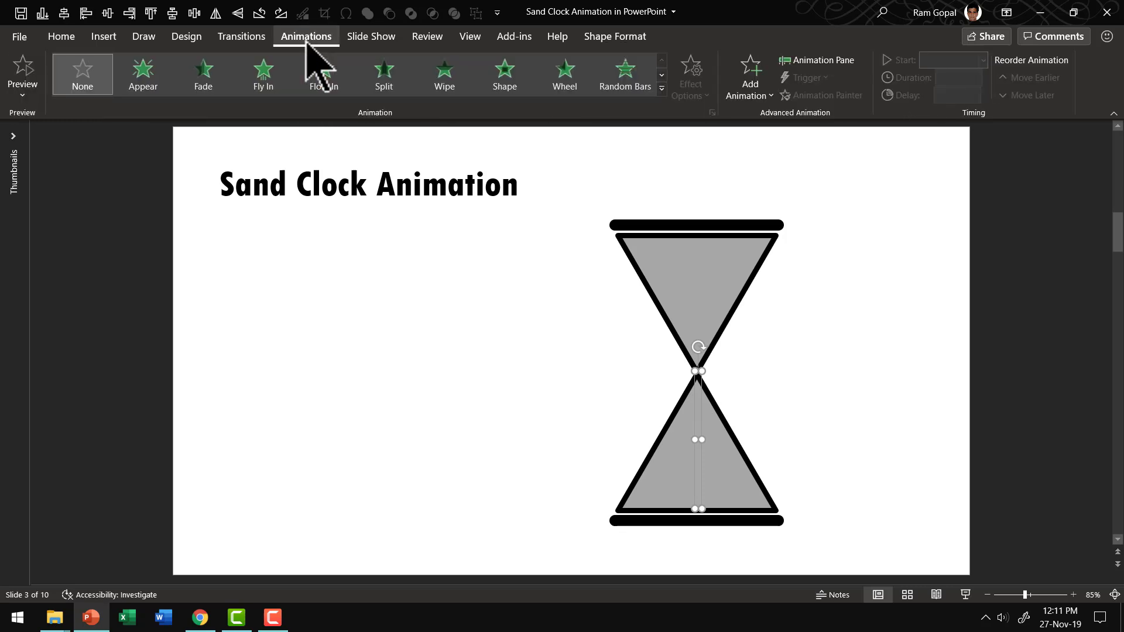
pyautogui.click(443, 82)
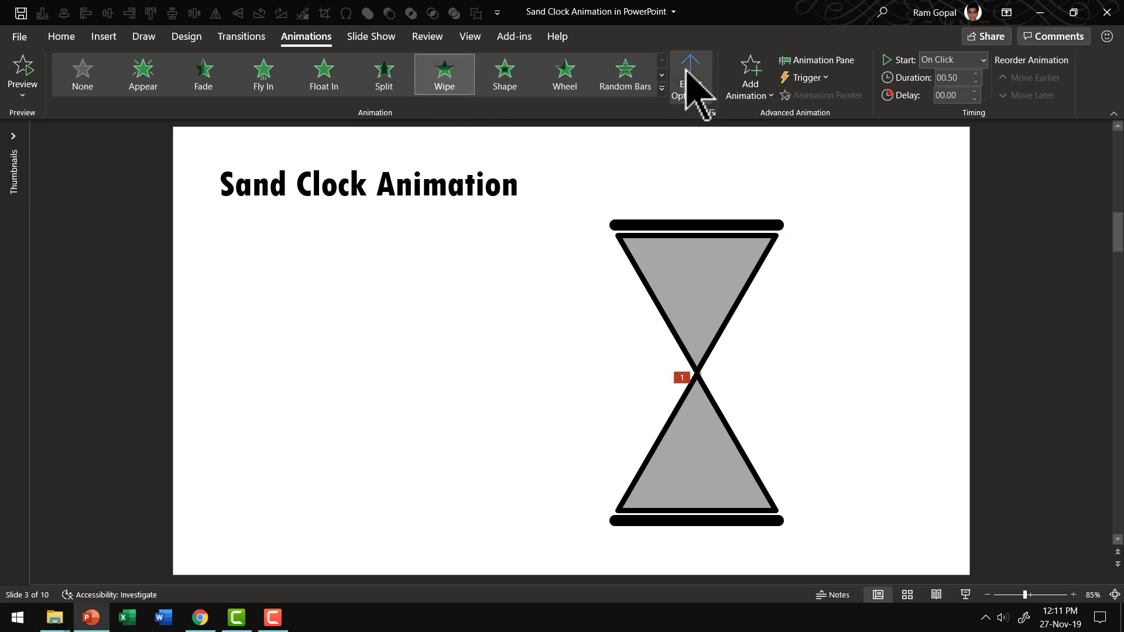
pyautogui.click(688, 73)
pyautogui.click(728, 251)
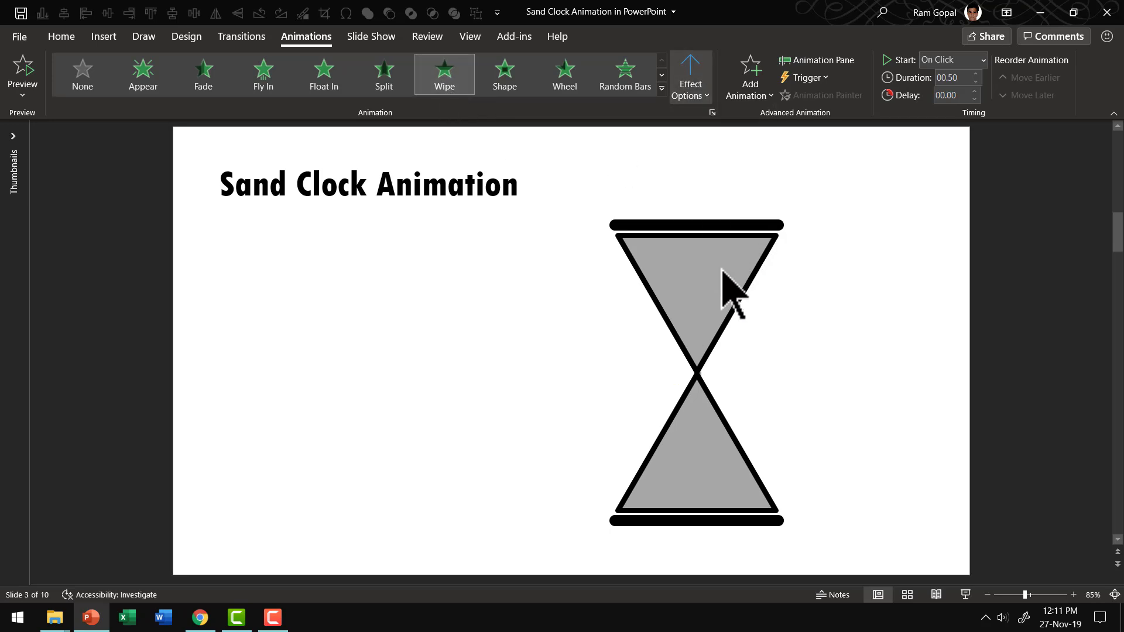
pyautogui.click(826, 61)
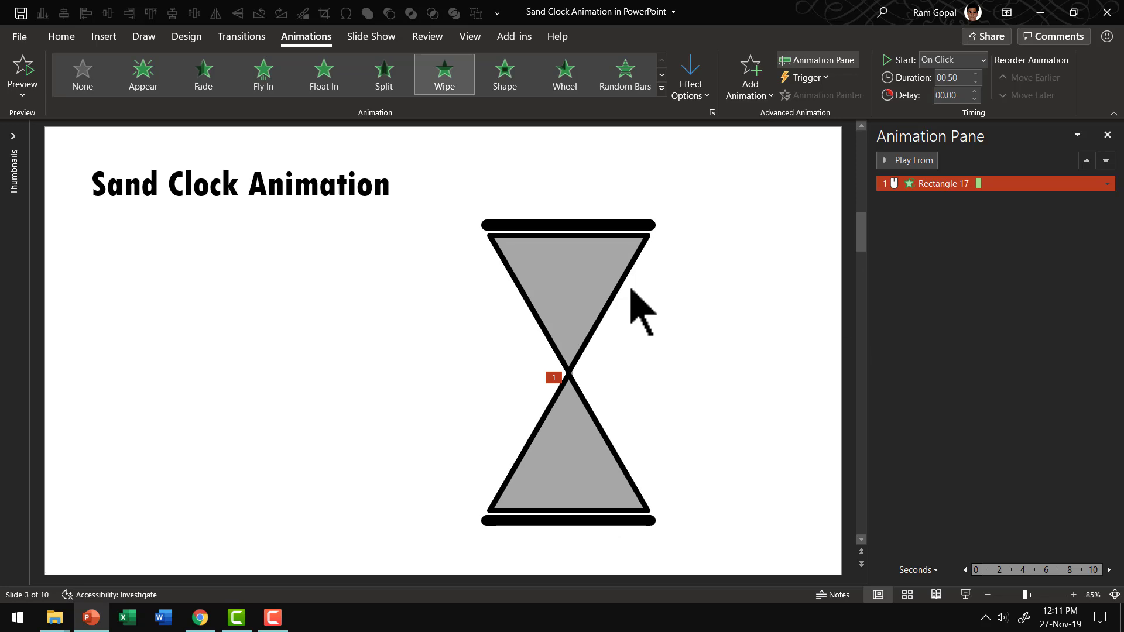
pyautogui.click(627, 338)
# Ungroup the lower triangle from its base bar
pyautogui.keyDown('shift'); pyautogui.click(607, 459); pyautogui.keyUp('shift')
pyautogui.rightClick(607, 459)
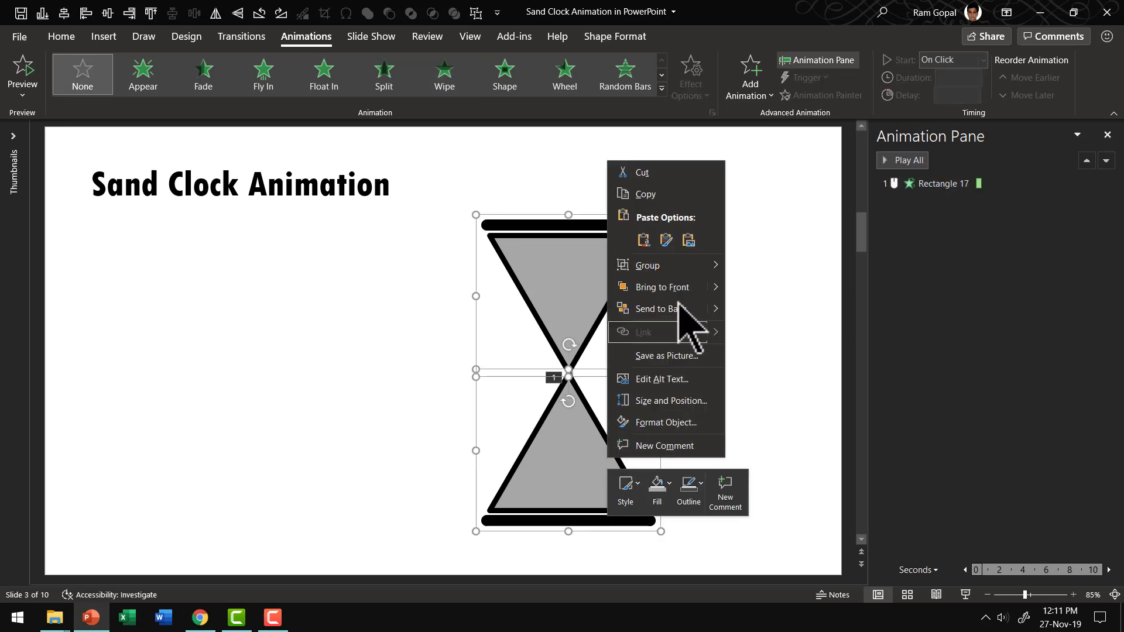
pyautogui.moveTo(667, 264)
pyautogui.click(774, 315)
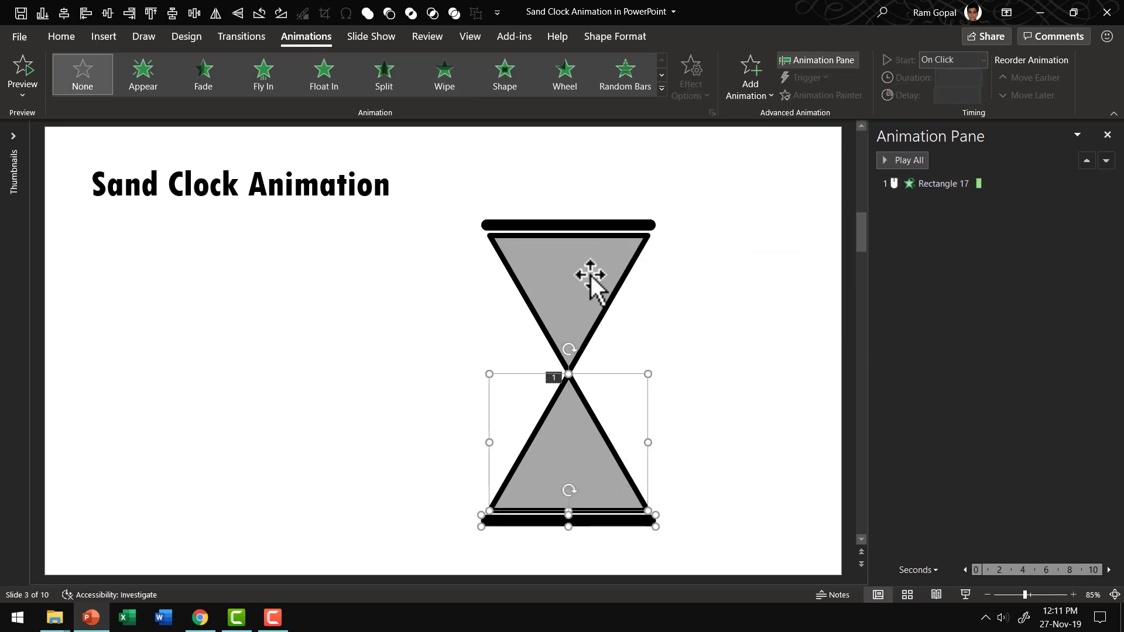
pyautogui.click(739, 381)
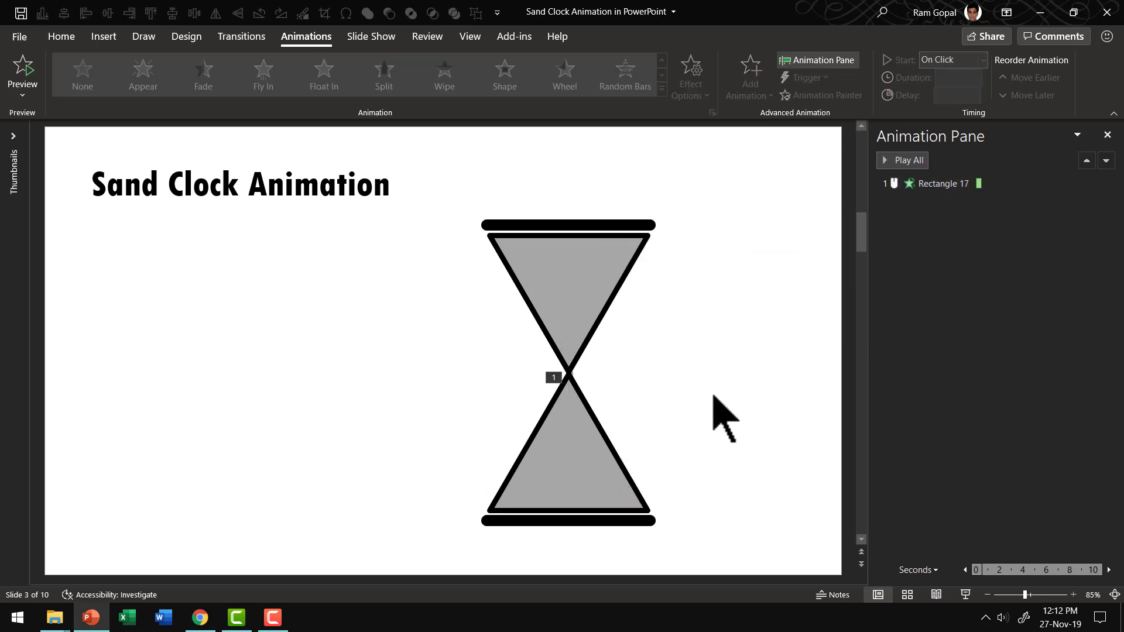
# Give the upper triangle a From Top Wipe exit, 2.50 seconds, starting After Previous
pyautogui.click(582, 286)
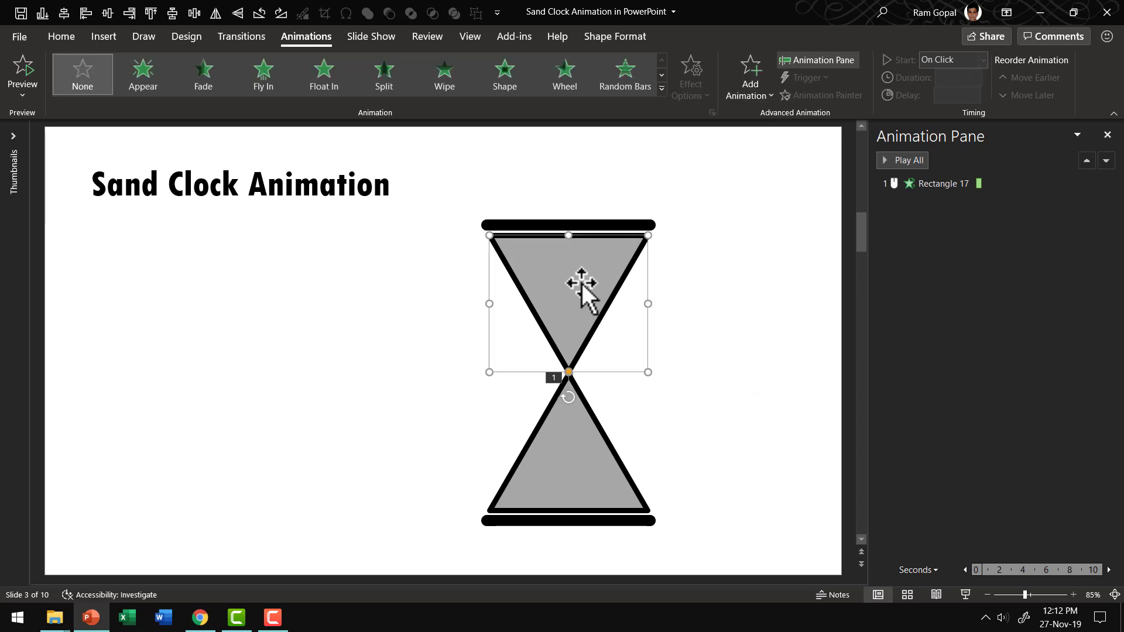
pyautogui.click(661, 89)
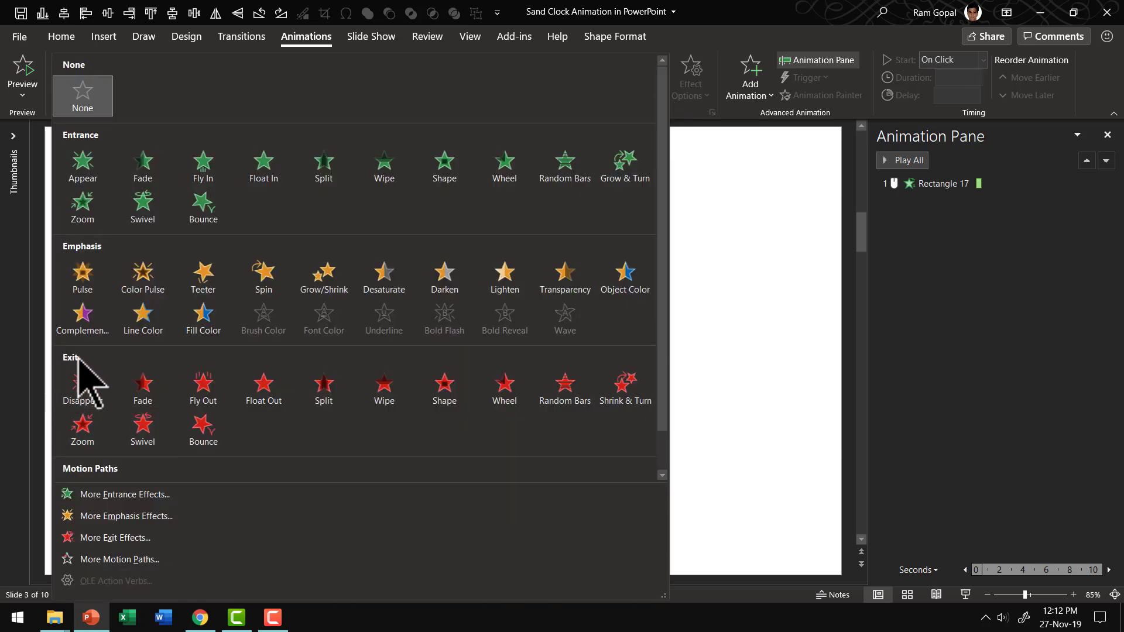
pyautogui.click(386, 398)
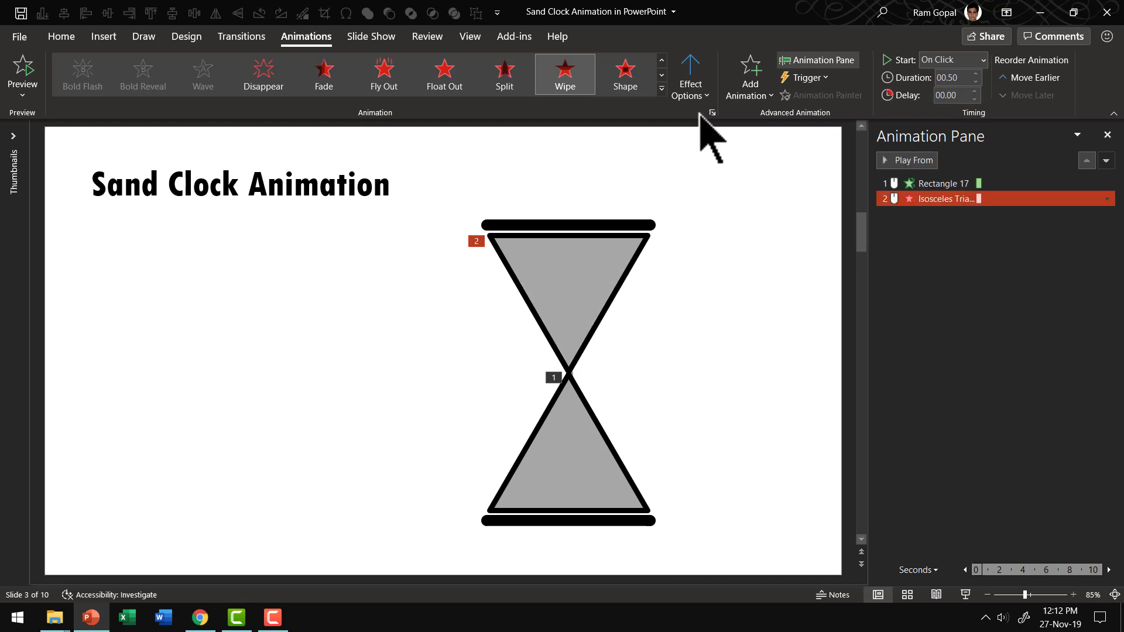
pyautogui.click(694, 98)
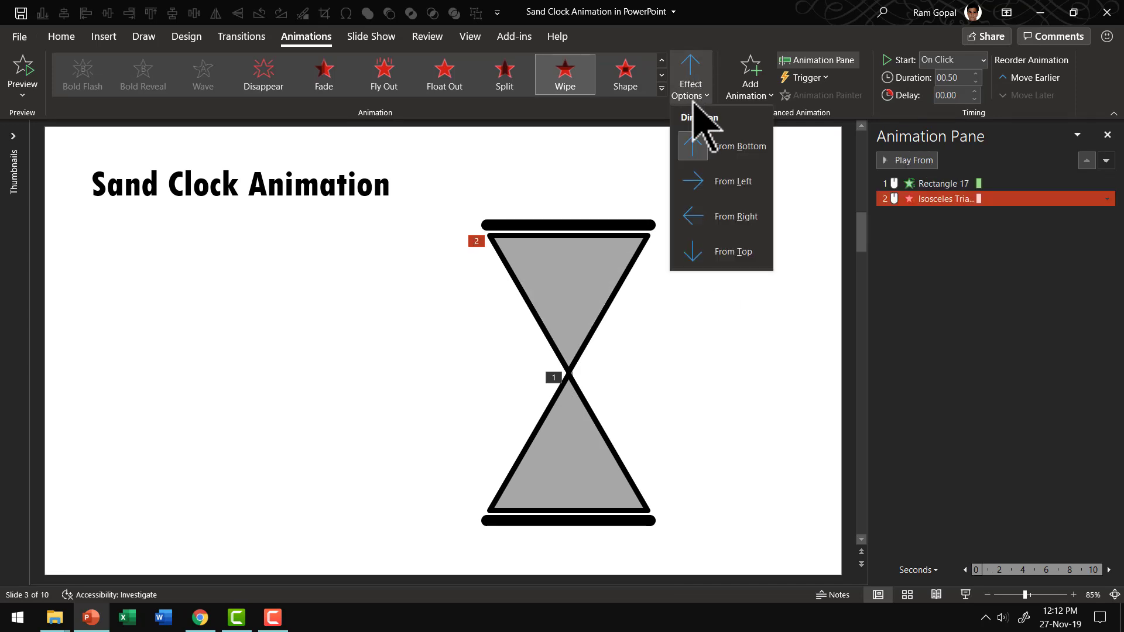
pyautogui.click(740, 259)
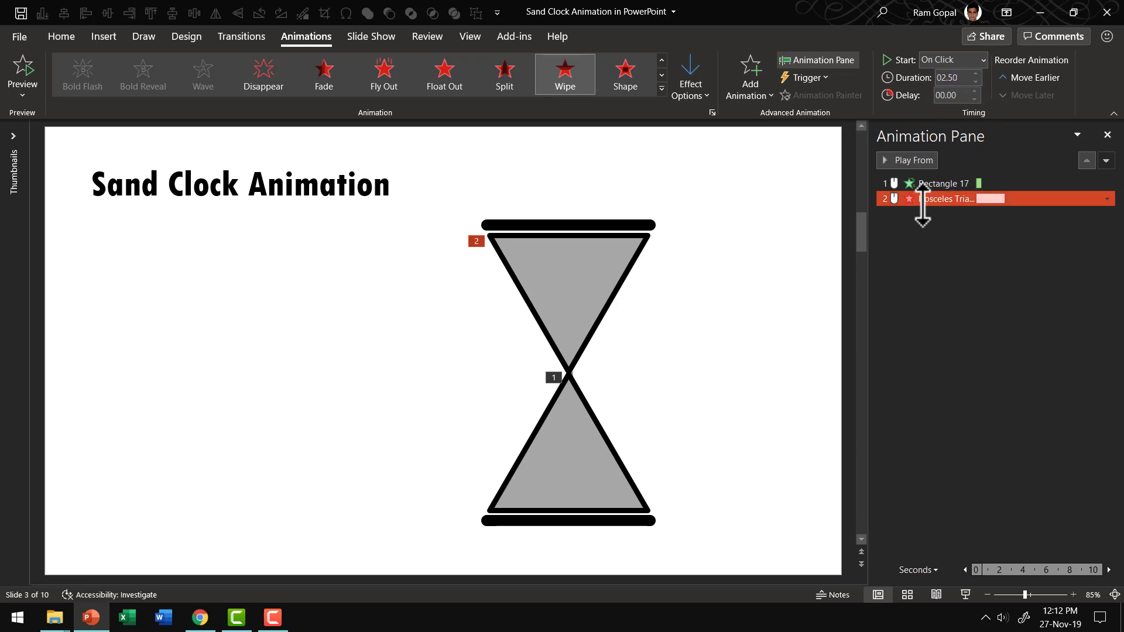
pyautogui.click(939, 64)
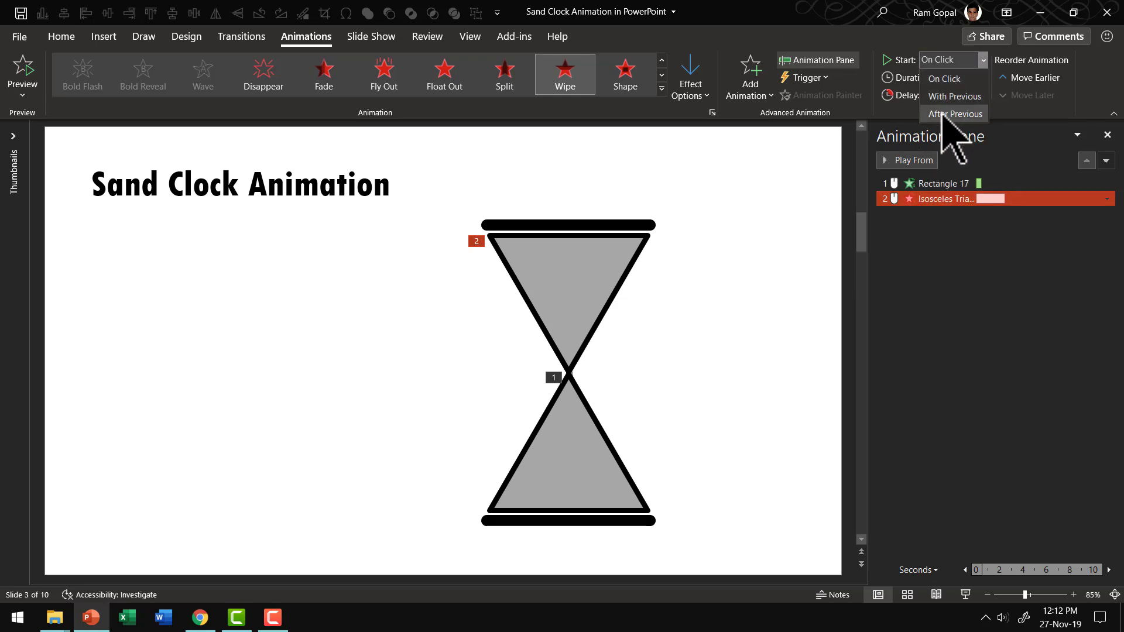
pyautogui.click(945, 113)
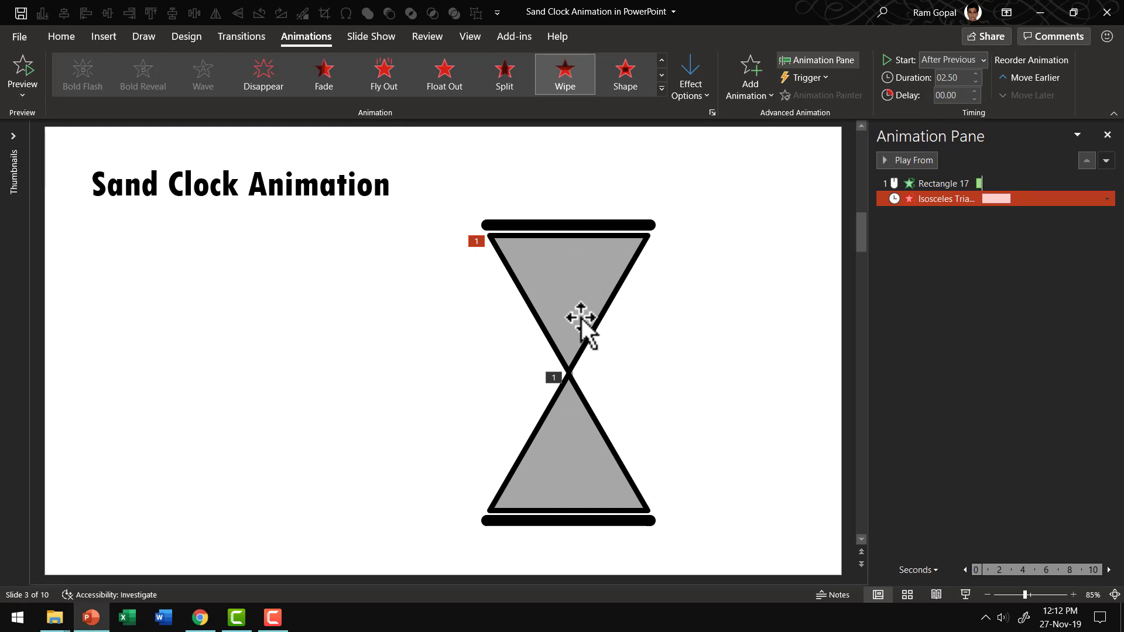
pyautogui.click(585, 474)
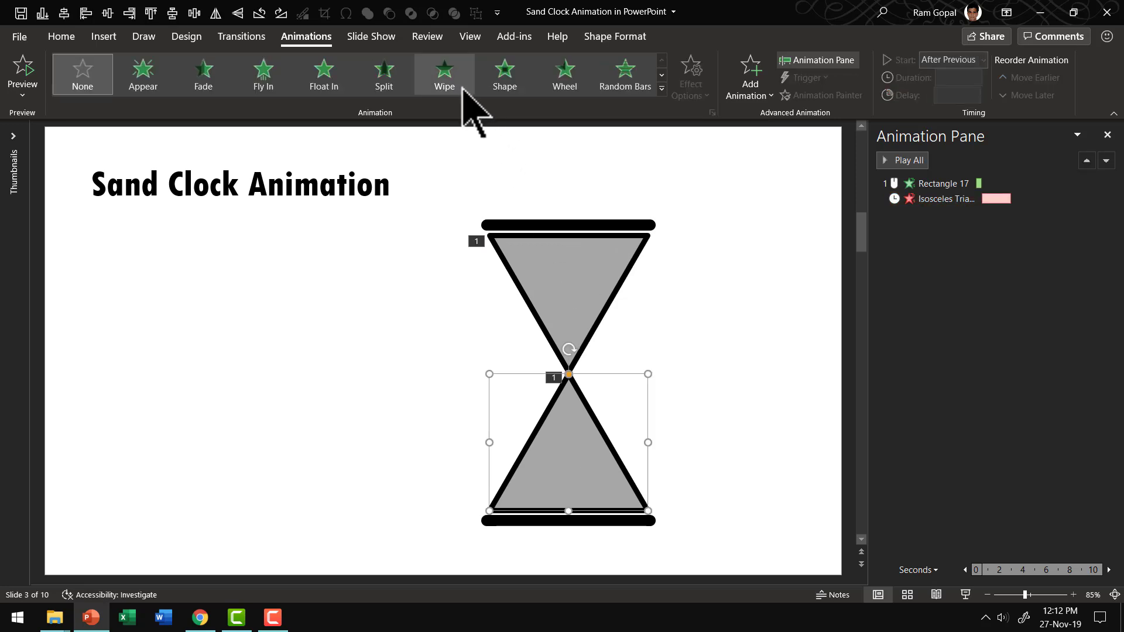
# Give the lower triangle a 2.50-second Wipe entrance starting With Previous
pyautogui.click(452, 79)
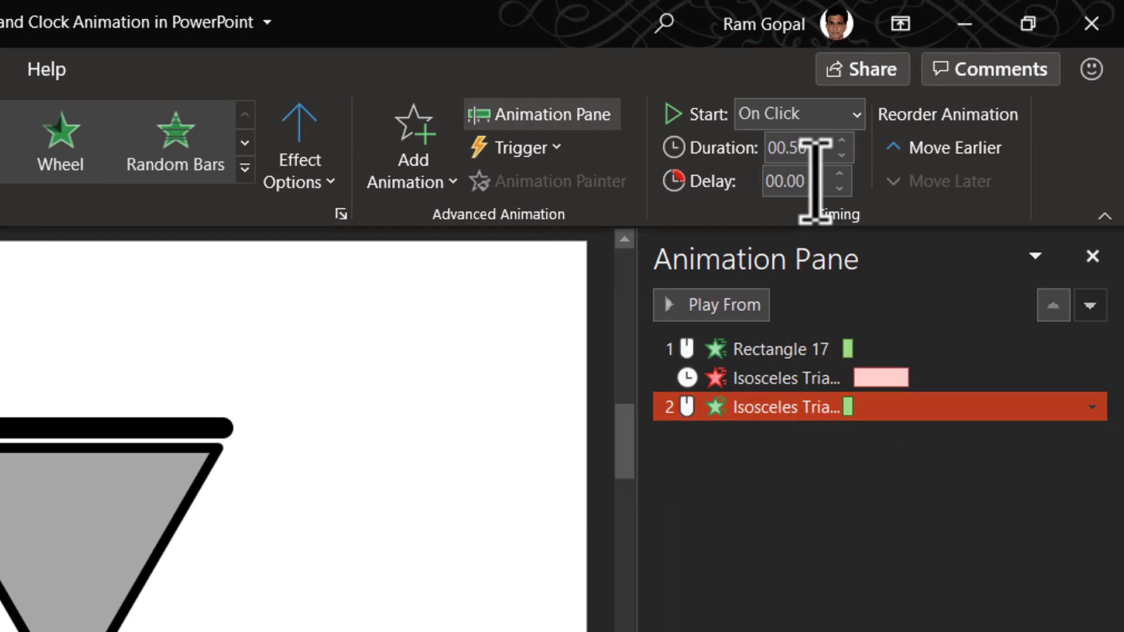
pyautogui.click(843, 141)
pyautogui.click(843, 141)
pyautogui.click(842, 141)
pyautogui.click(843, 141)
pyautogui.click(841, 155)
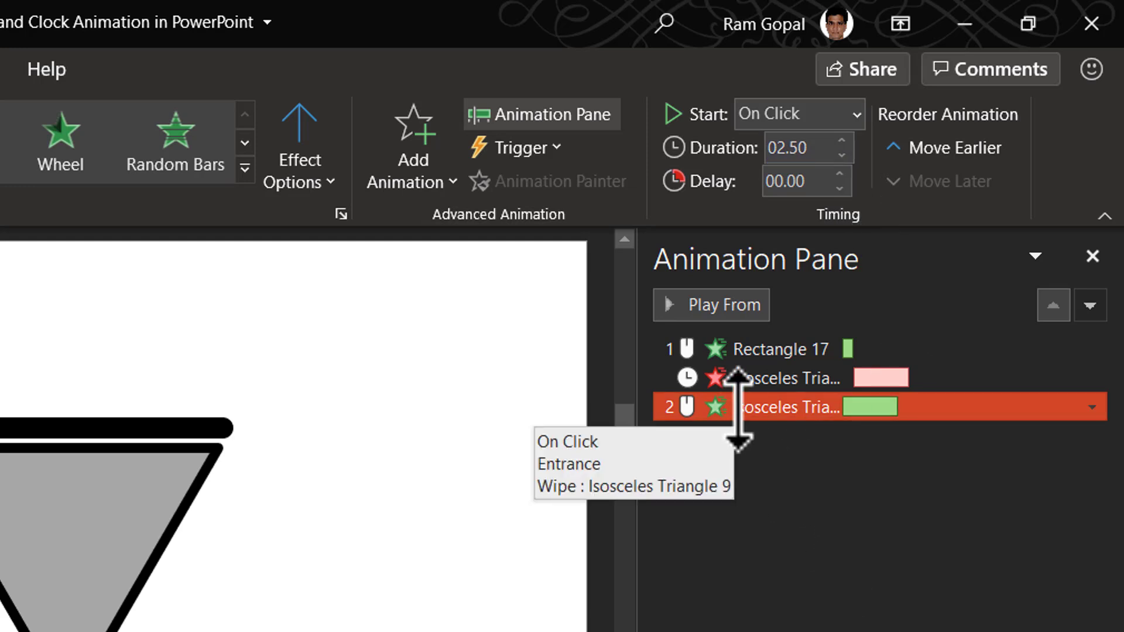
pyautogui.click(825, 117)
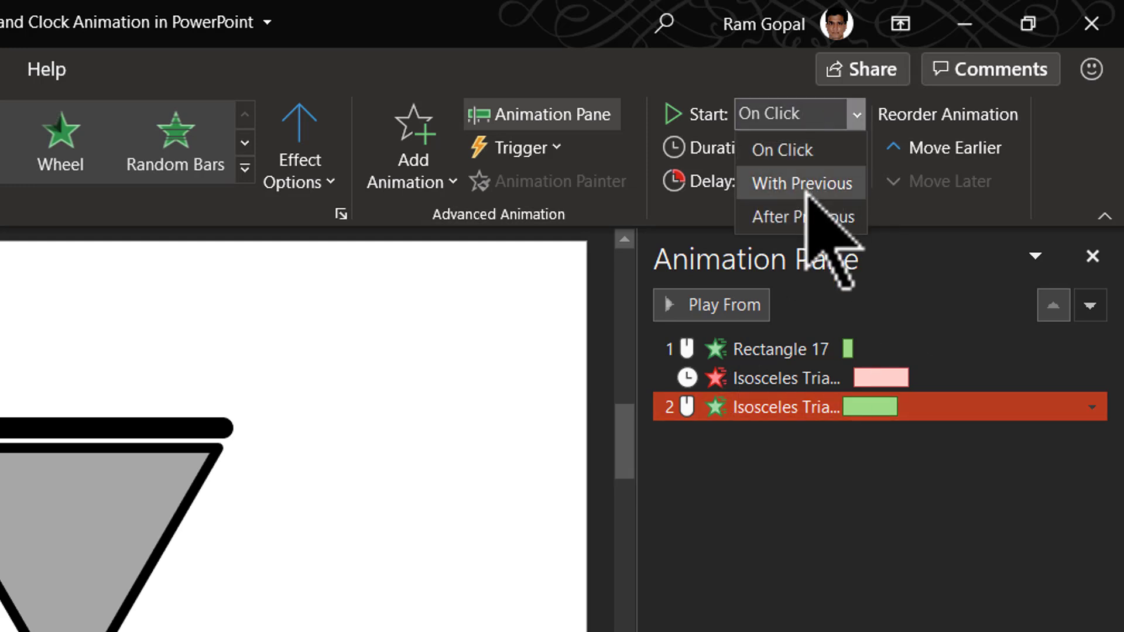
pyautogui.click(802, 183)
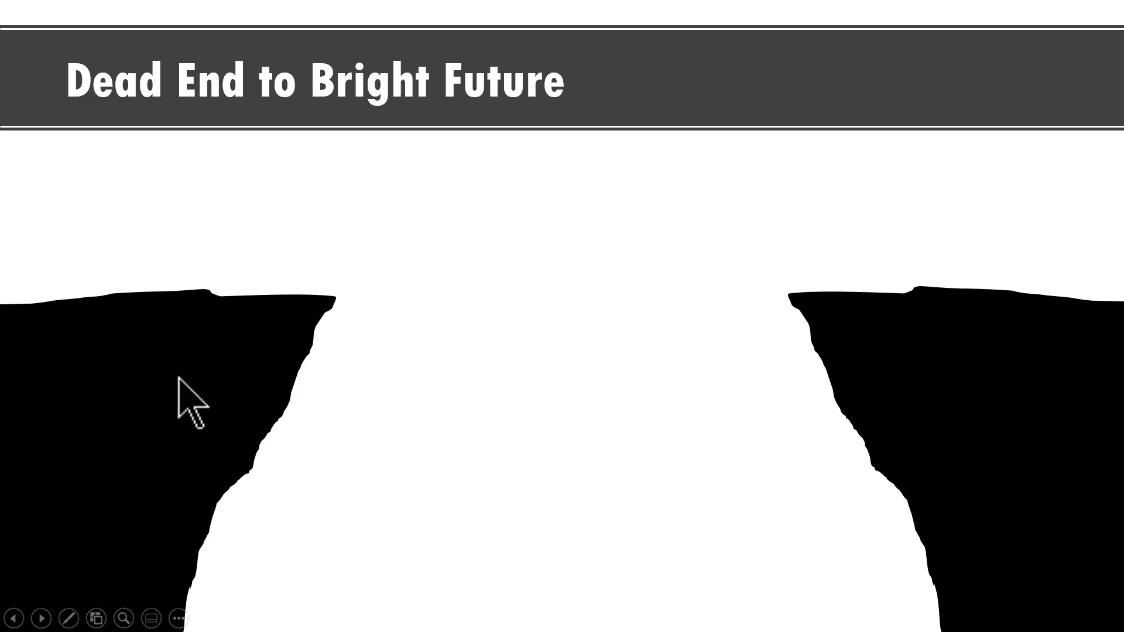
# Reveal the left and right cliff captions, then the red arc and strategy text
pyautogui.click(727, 537)
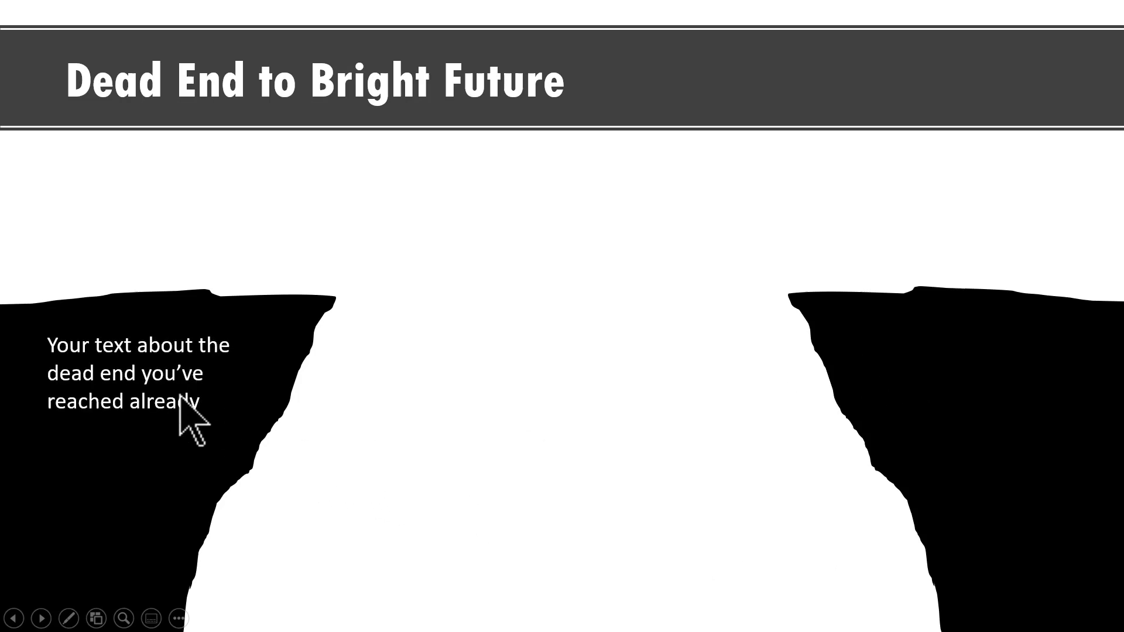
pyautogui.click(587, 476)
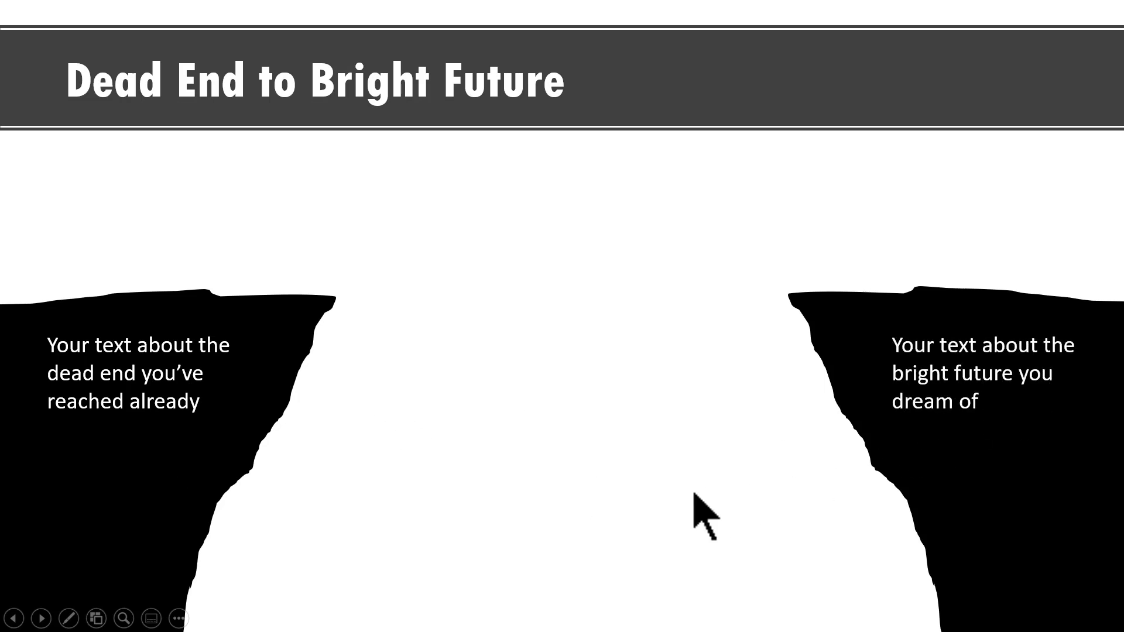
pyautogui.click(731, 544)
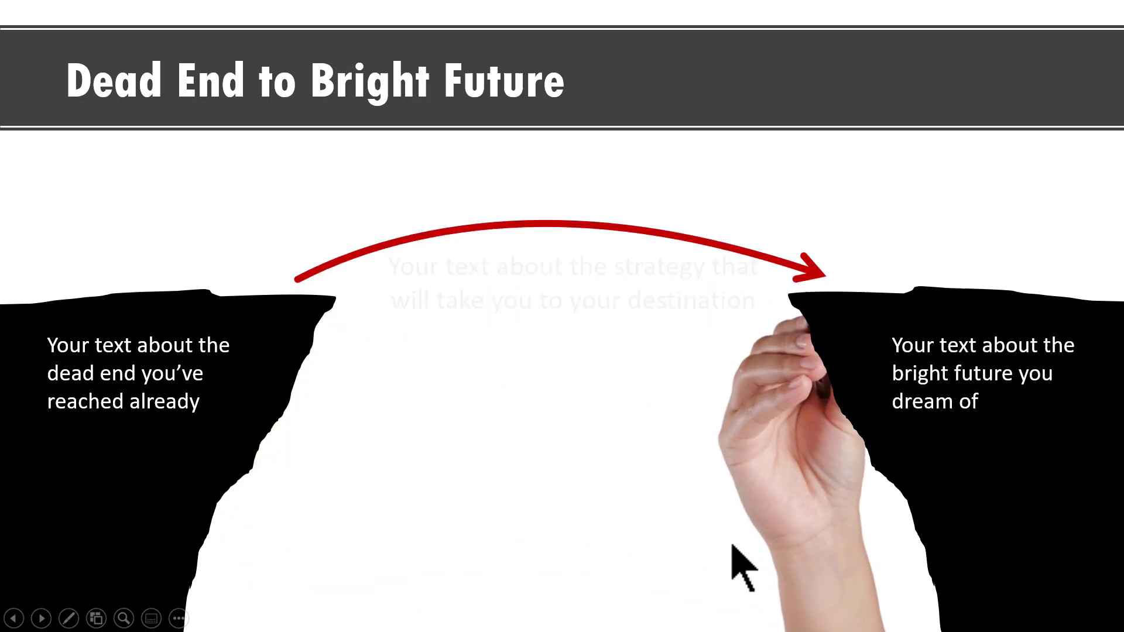